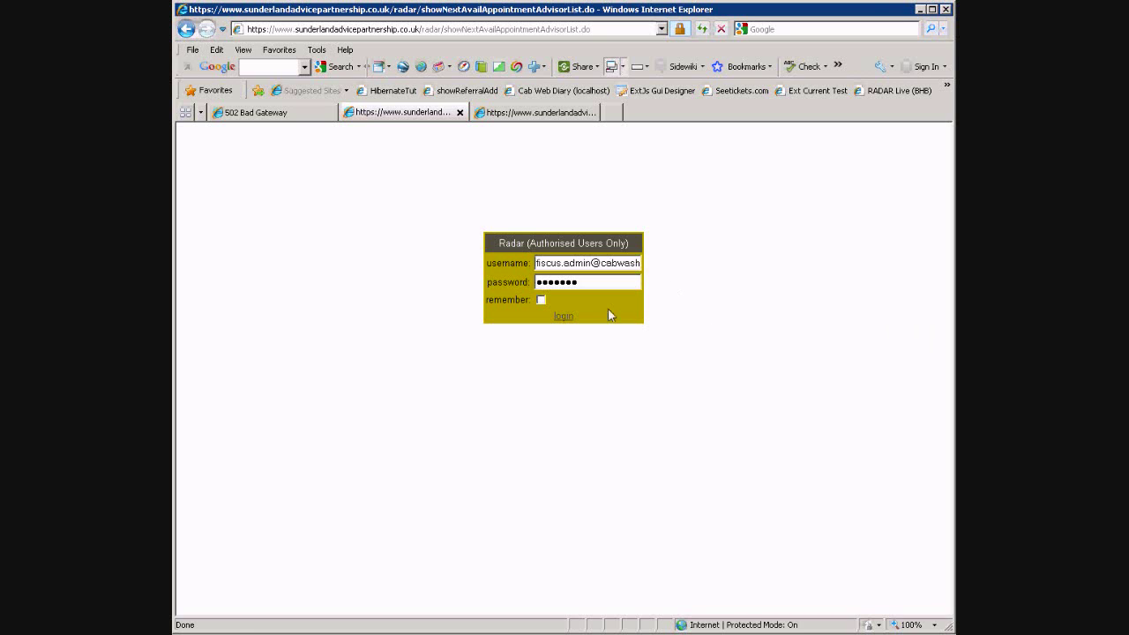
Log in to RADAR with the username and password
click(568, 320)
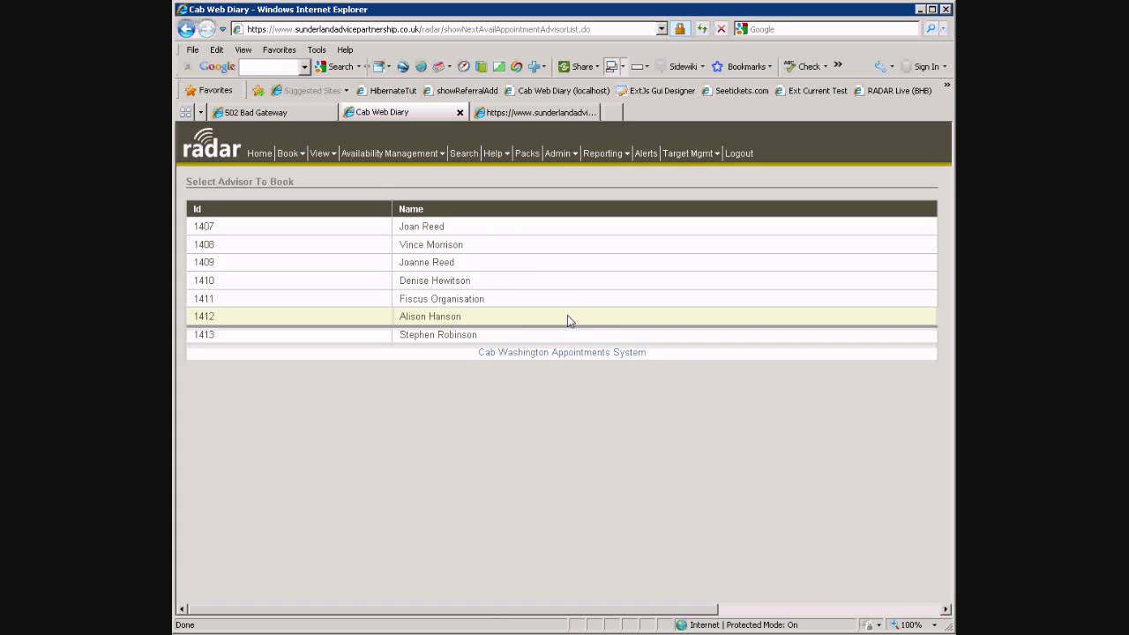
List the advisor's next available appointments from 22/03/2010 to 21/04/2010 and scroll through them
click(295, 154)
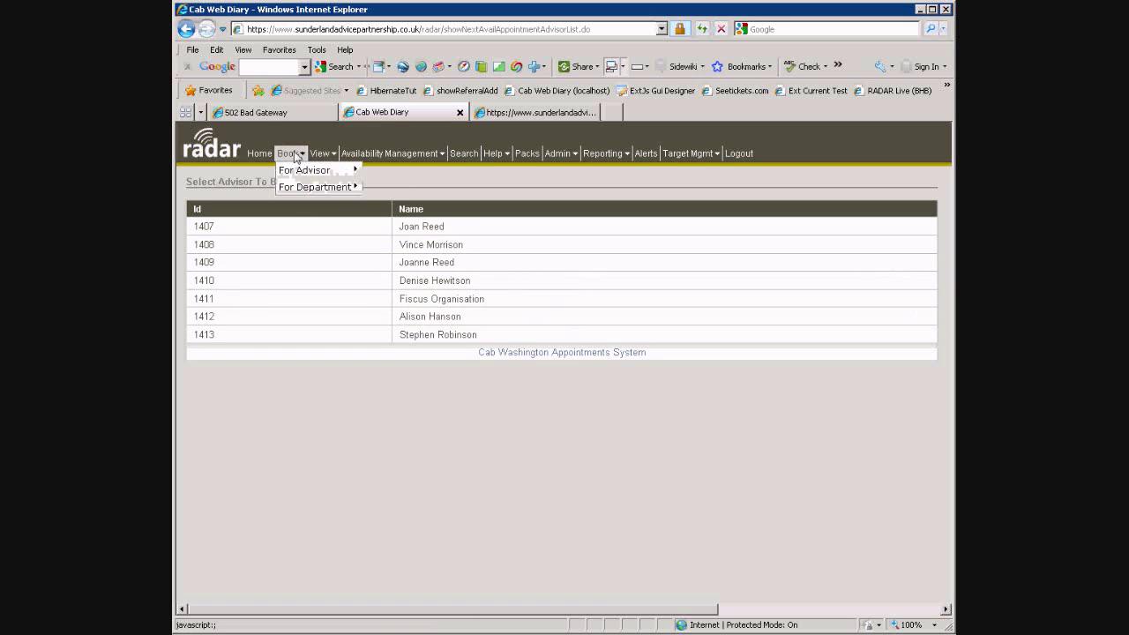
mouse_move(298, 174)
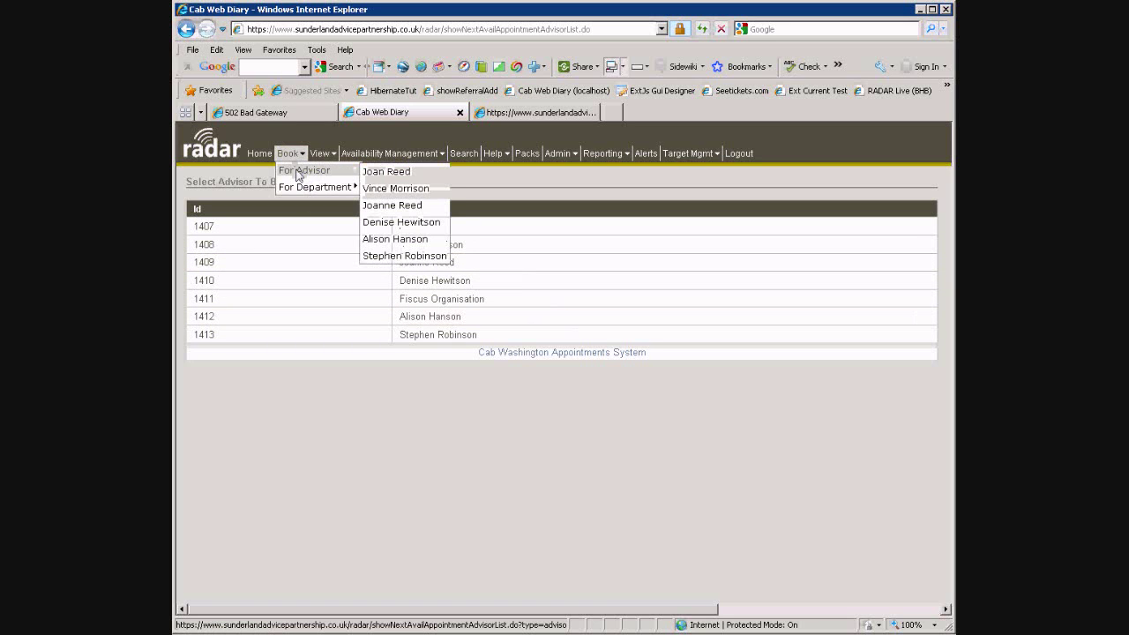
click(401, 208)
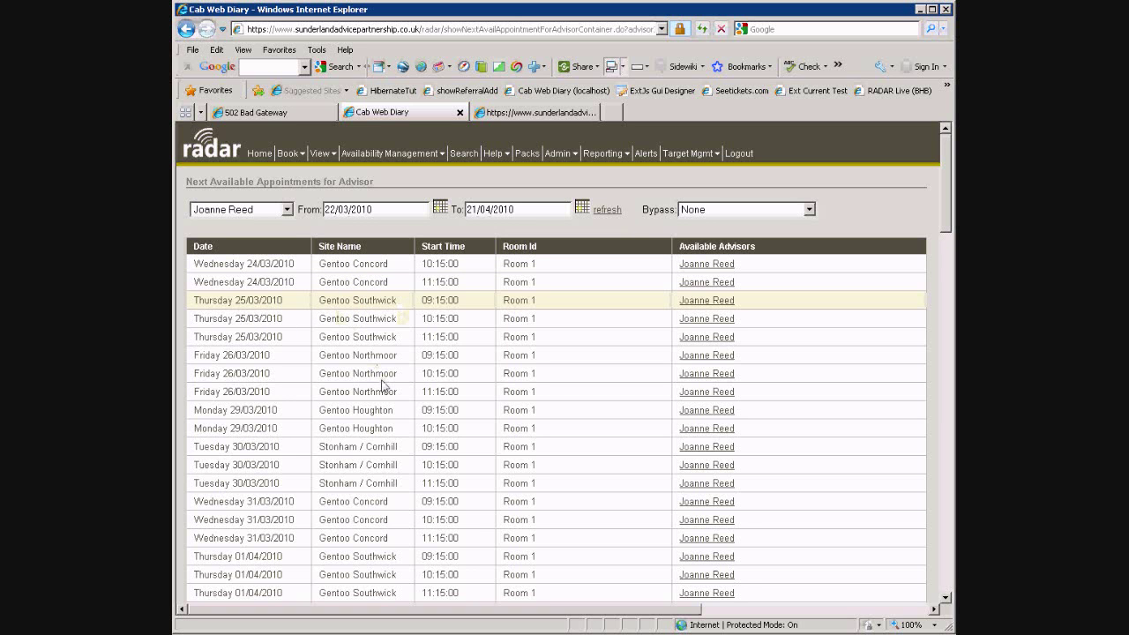
scroll(609, 406, down, 10)
scroll(643, 397, down, 9)
drag(944, 487, 942, 175)
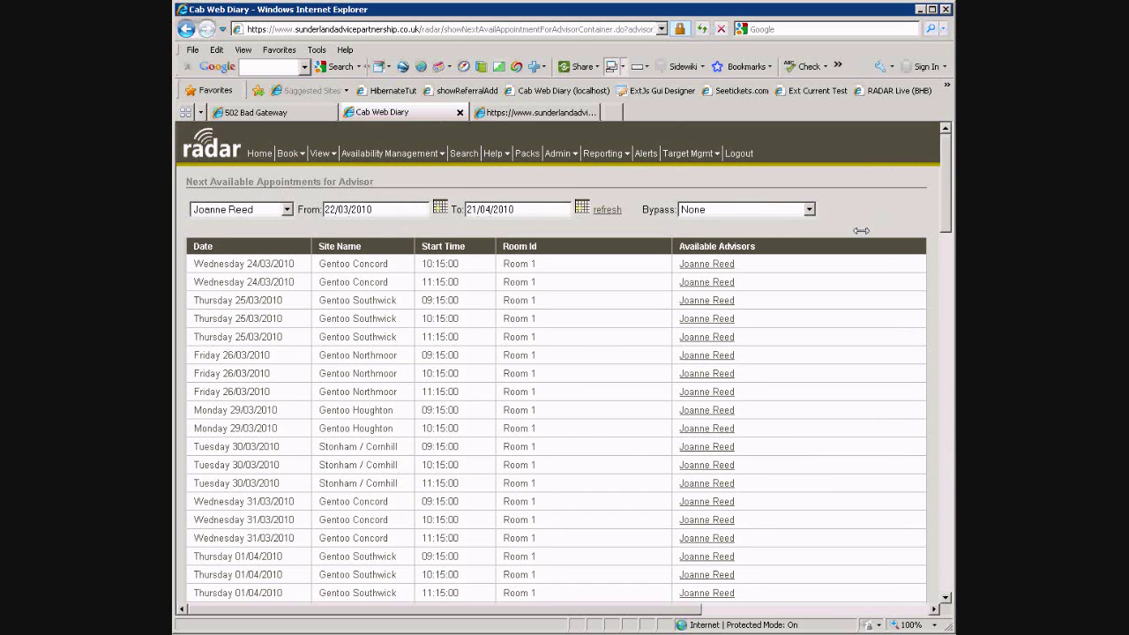
Reserve the Wednesday 24/03/2010 10:15 slot and enter the client's full name and mobile number
click(707, 264)
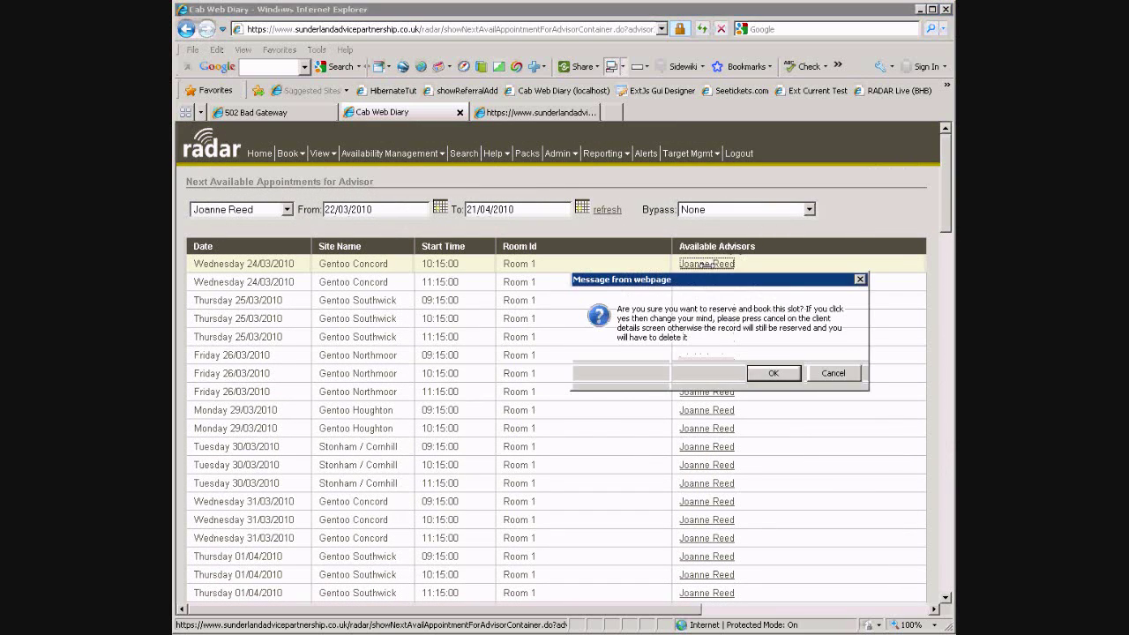
click(772, 373)
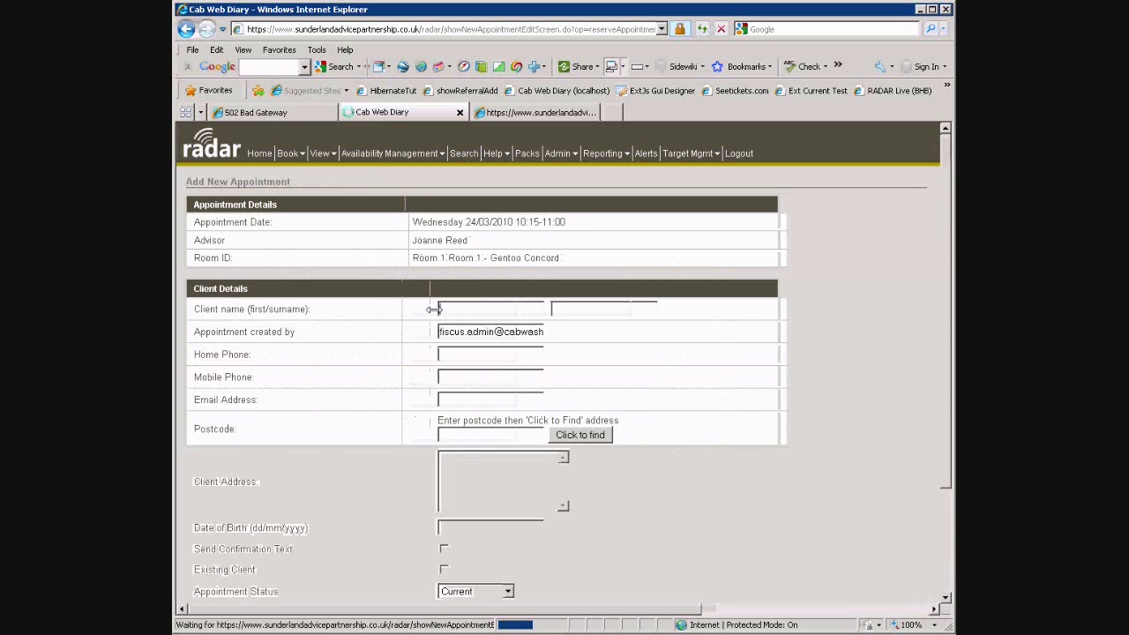
text(Jane)
key(Tab)
text(Smith)
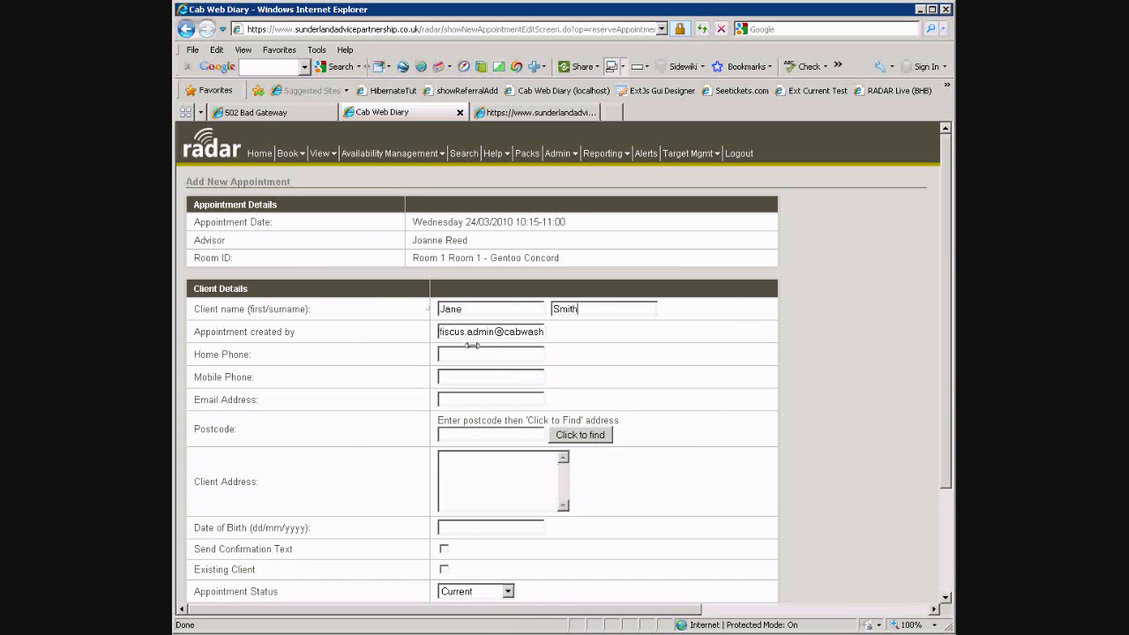
click(475, 372)
Look up the client's postcode and select their exact address from the results
click(490, 433)
text(ne33)
click(574, 435)
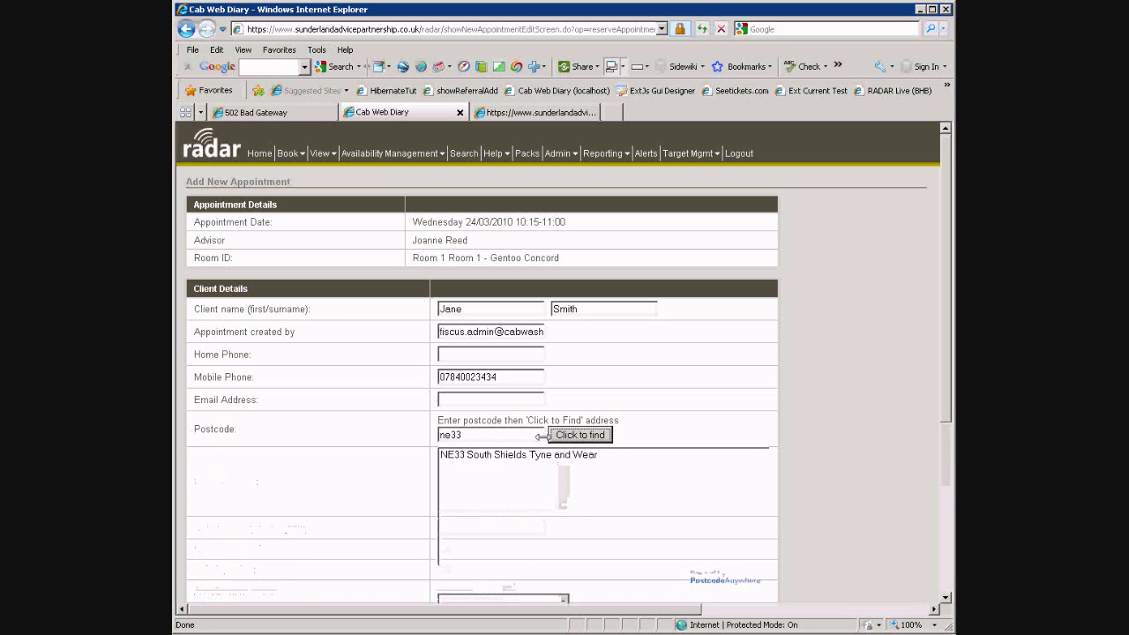
click(499, 457)
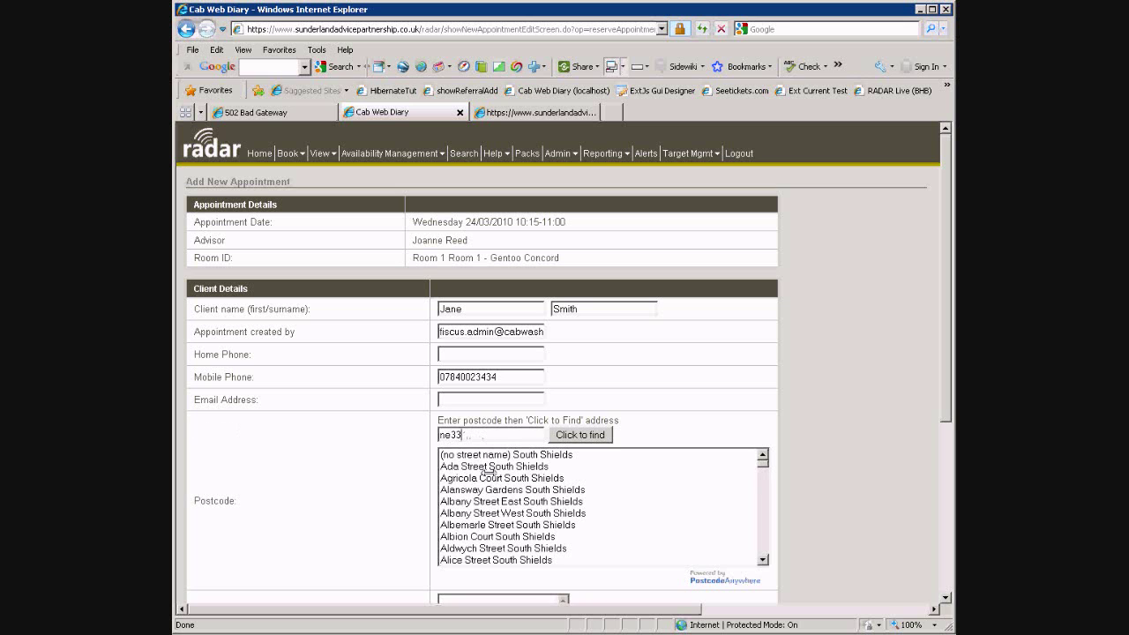
click(485, 511)
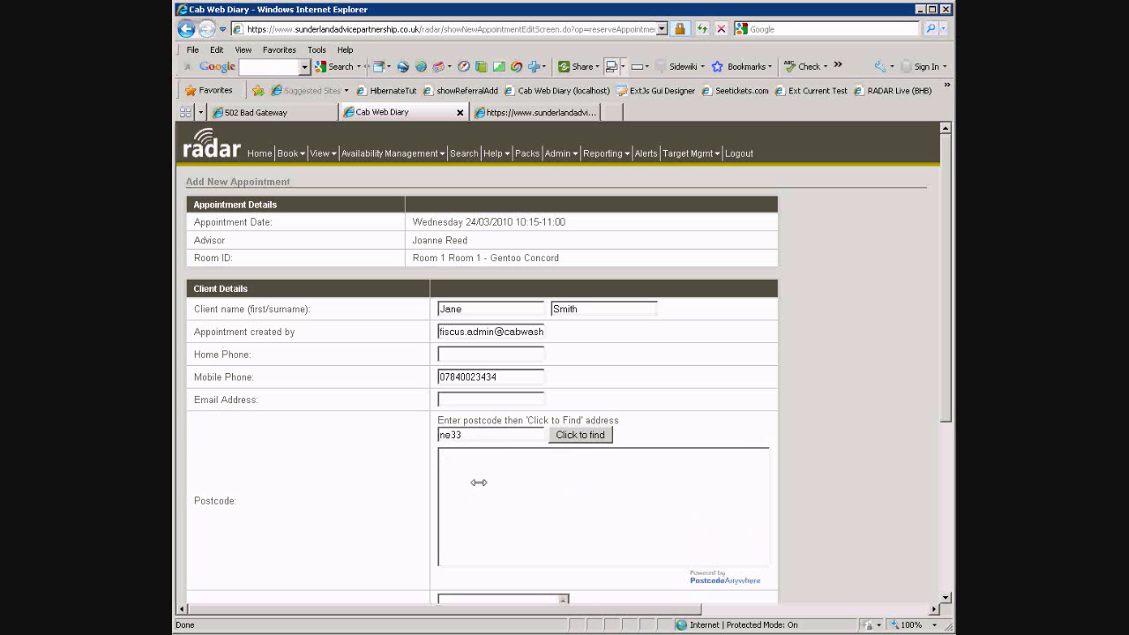
click(476, 511)
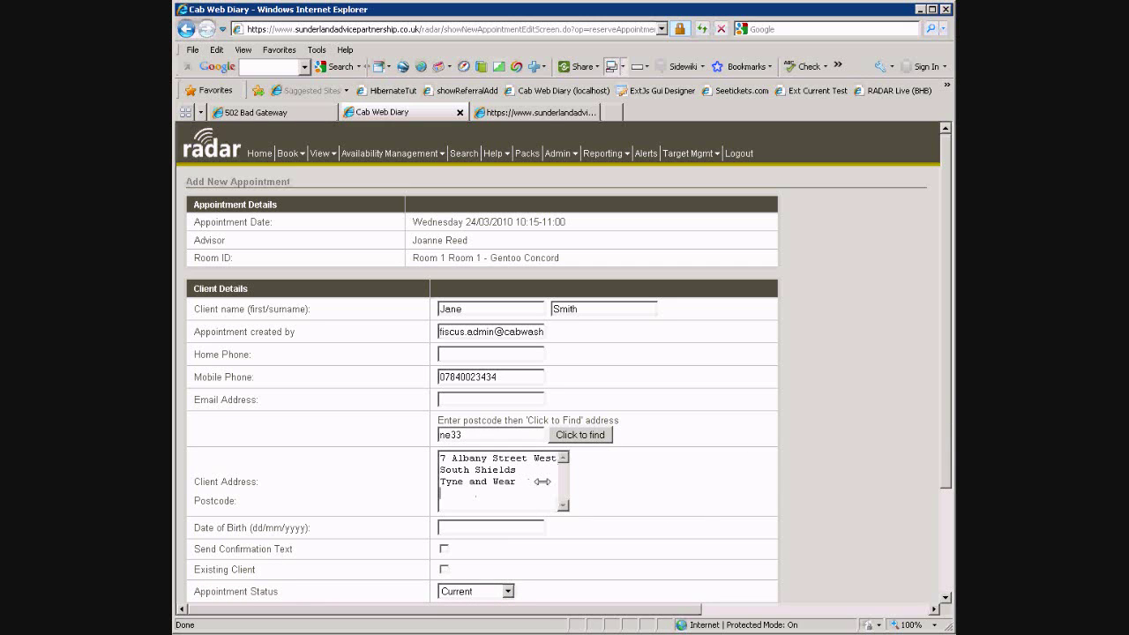
Set last-minute flexibility to 1 day, note 'client needs debt help', and save the appointment
scroll(537, 478, down, 1)
scroll(537, 478, down, 3)
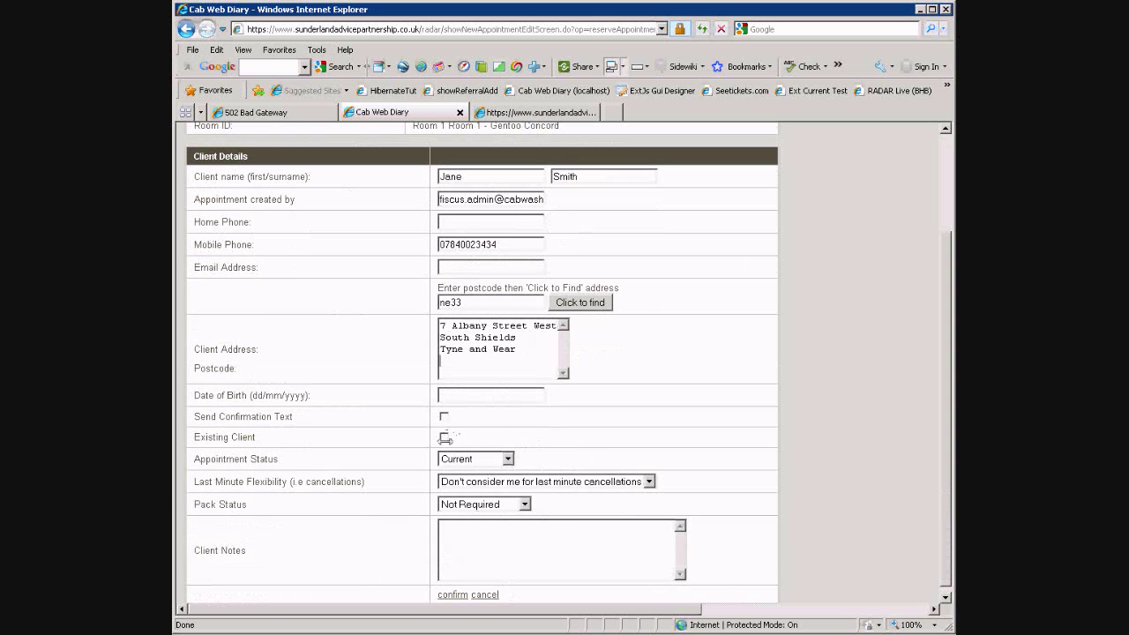
scroll(612, 433, down, 1)
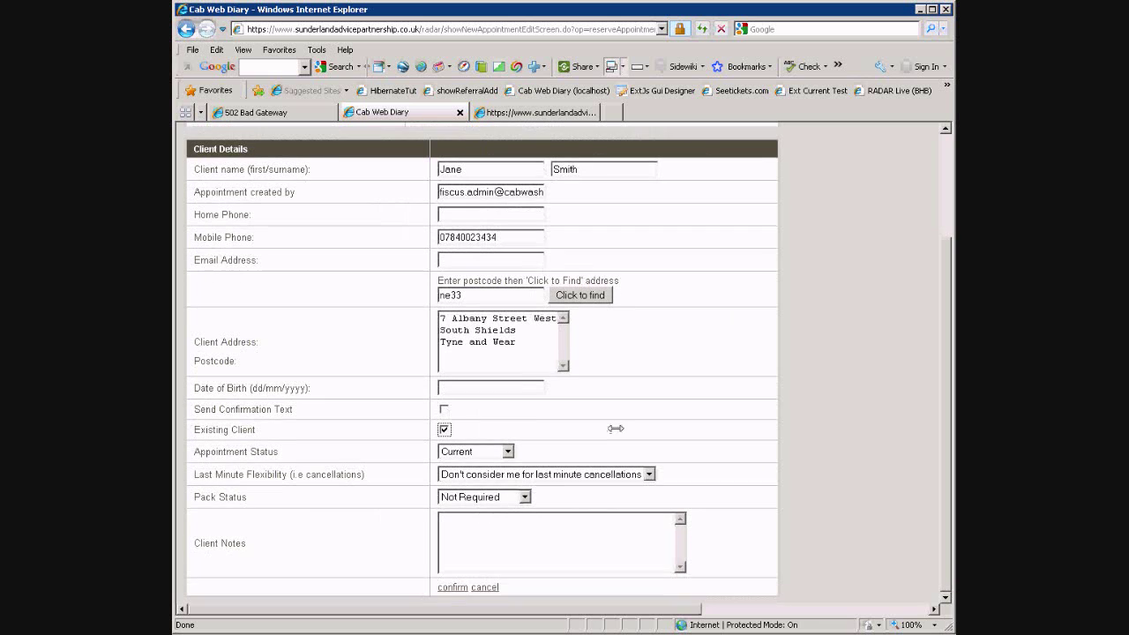
click(492, 475)
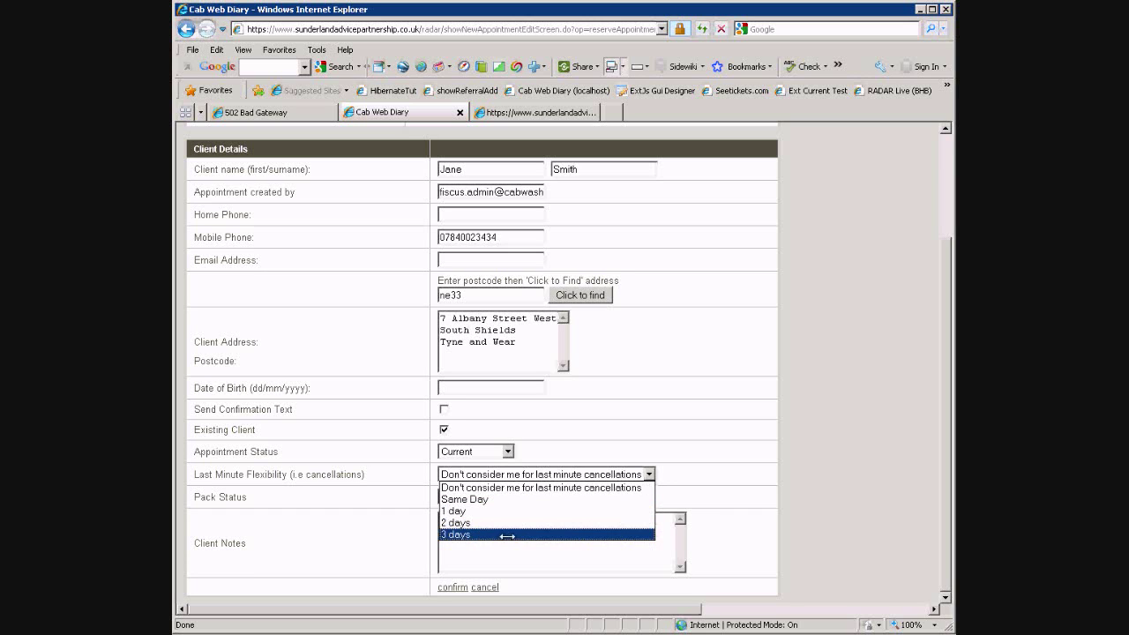
click(469, 512)
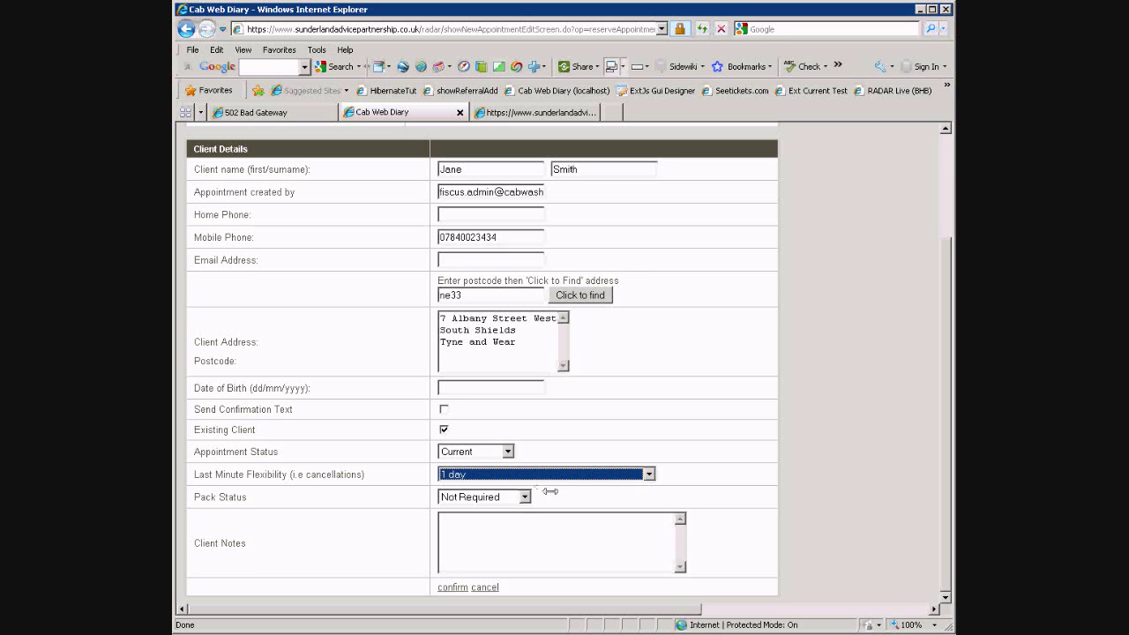
click(551, 496)
click(530, 526)
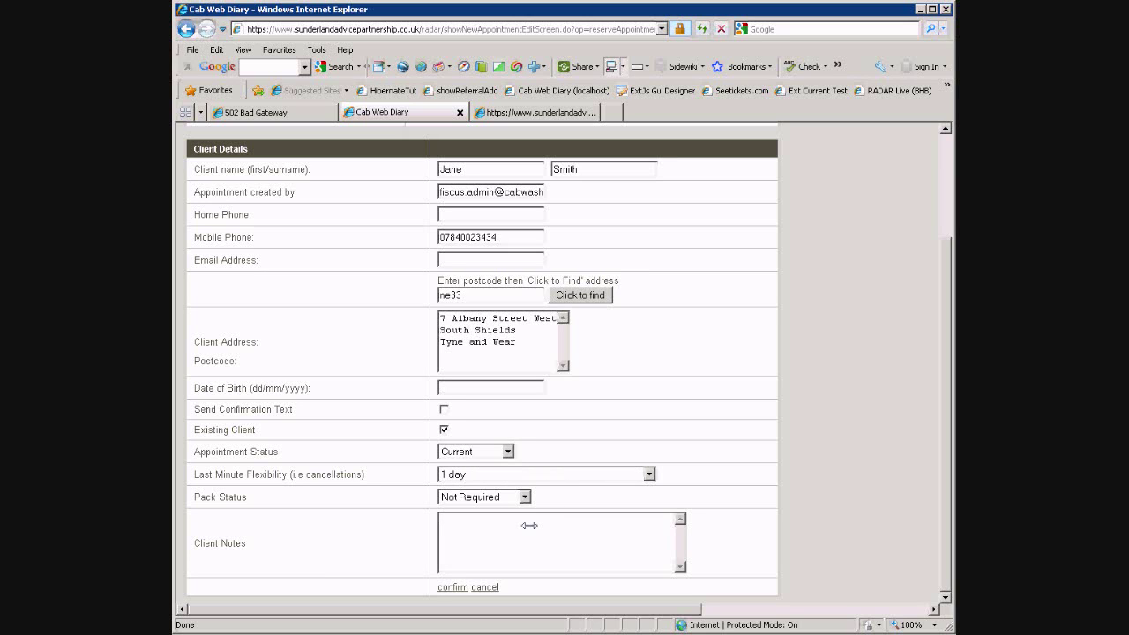
text(clients notes - client needs debt help.)
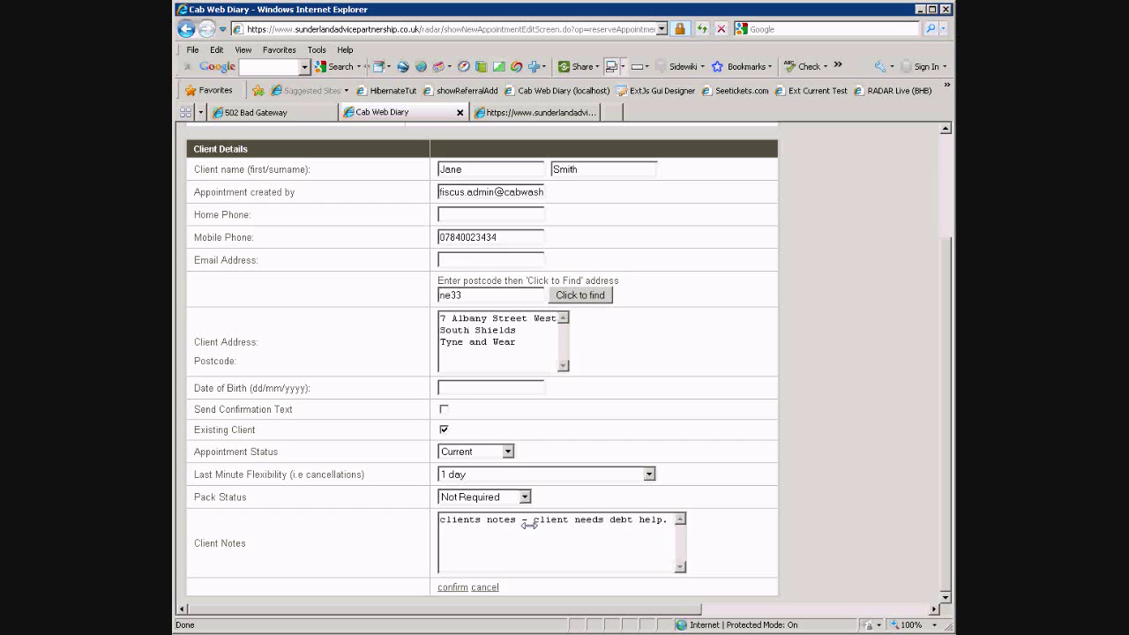
click(451, 588)
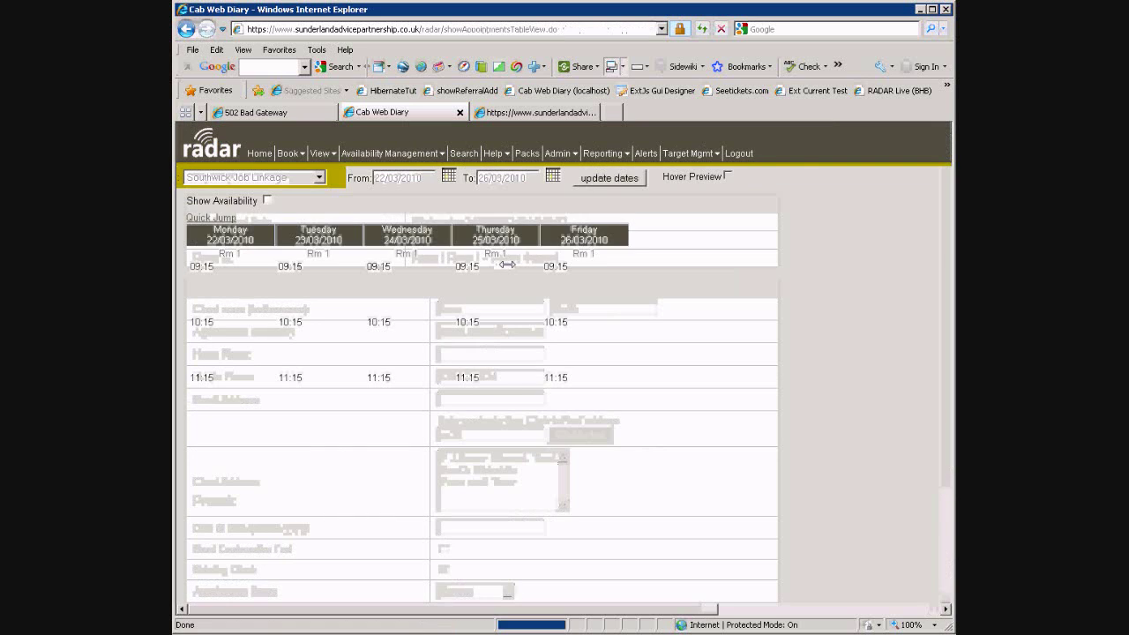
Show the Gentoo Concord site diary for 22/03–26/03/2010 with the new Wednesday 10:15 booking
click(288, 153)
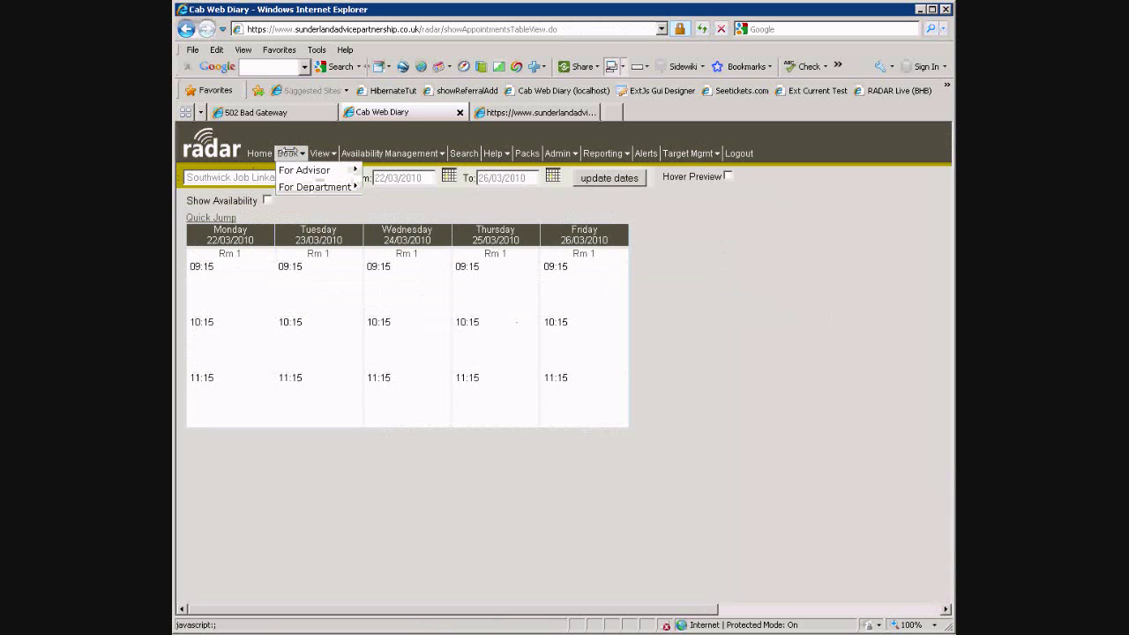
mouse_move(300, 169)
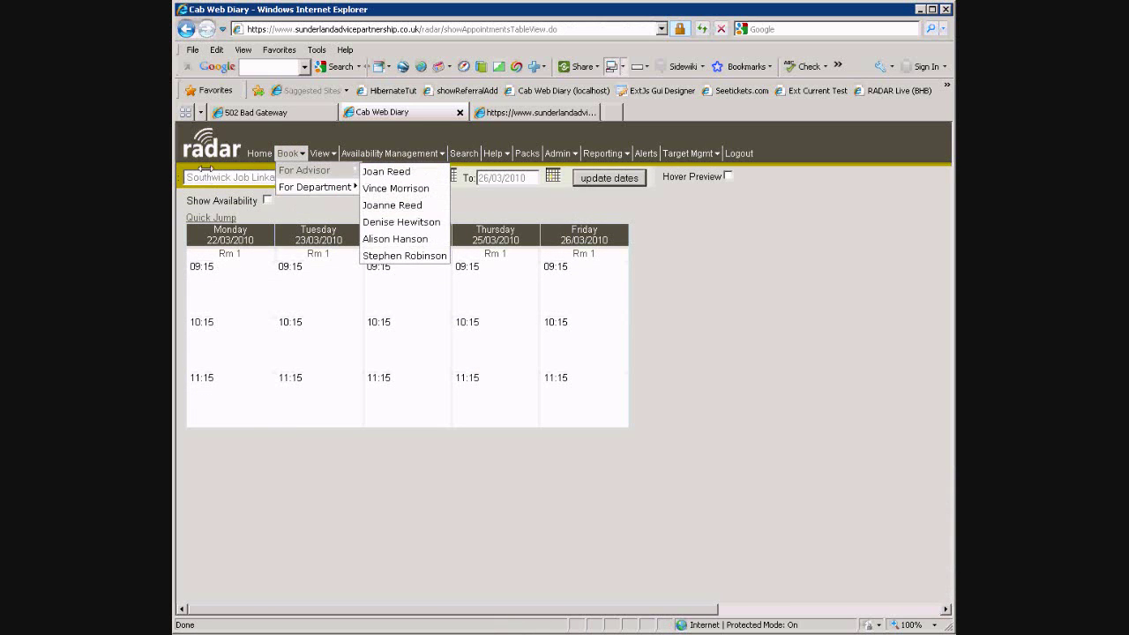
click(207, 172)
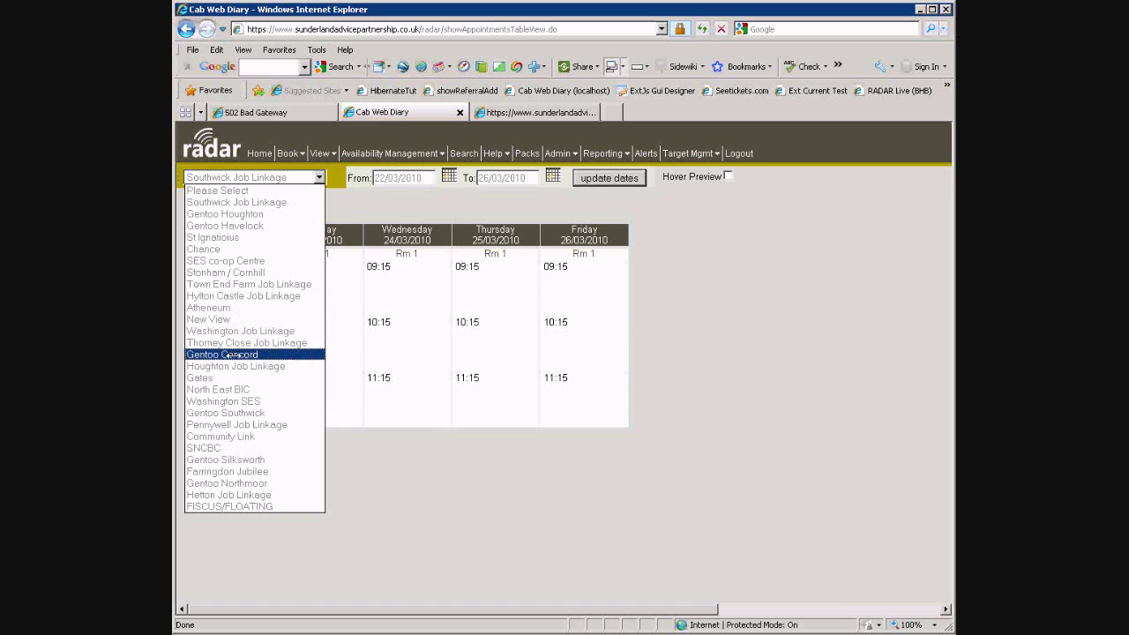
click(231, 355)
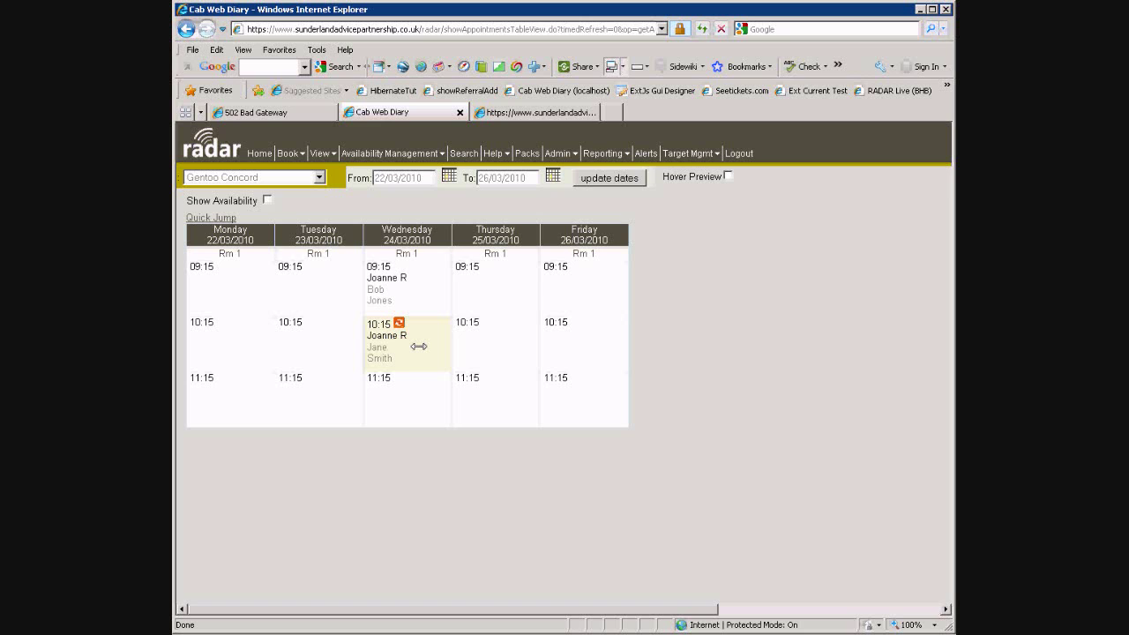
Open the advisor's General Availability list showing five weekday sessions at Gentoo and Stonham sites
mouse_move(374, 154)
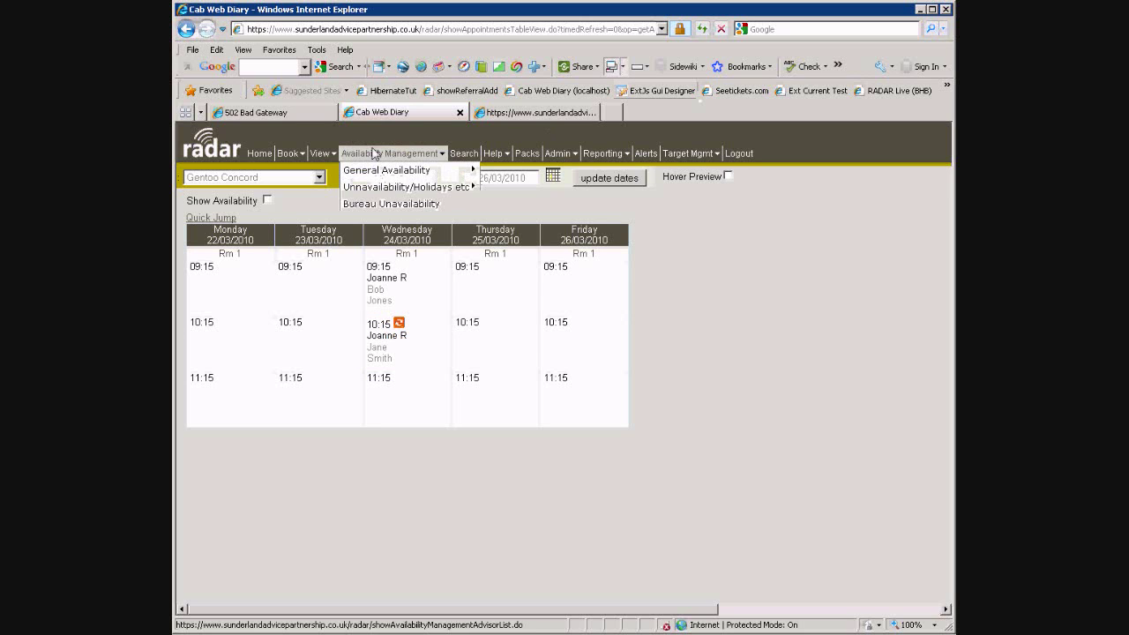
mouse_move(388, 176)
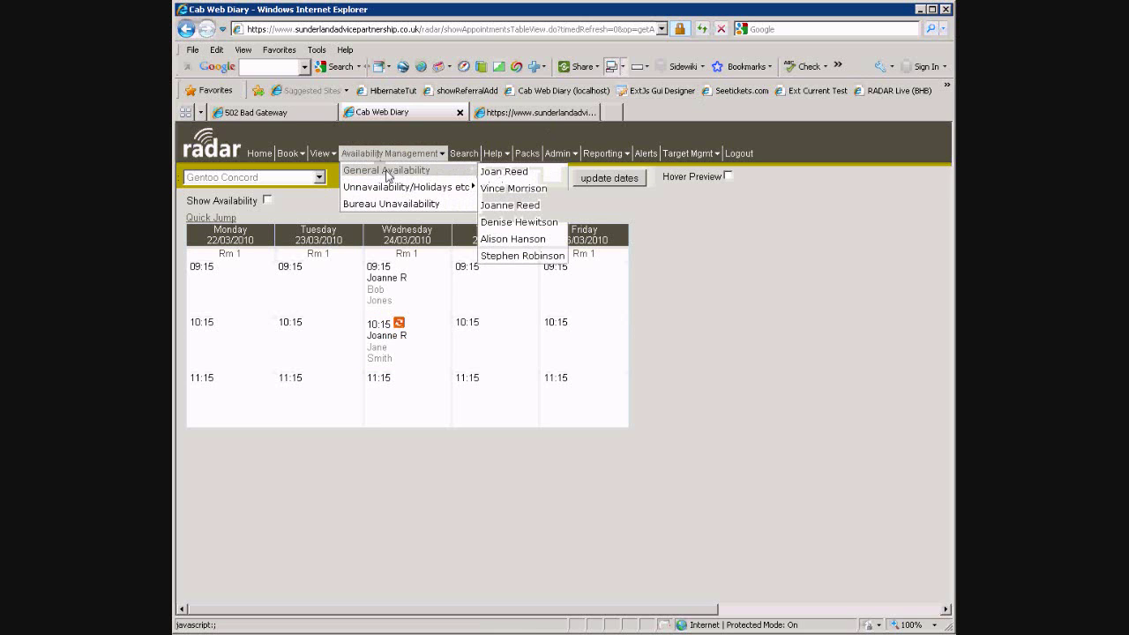
click(511, 206)
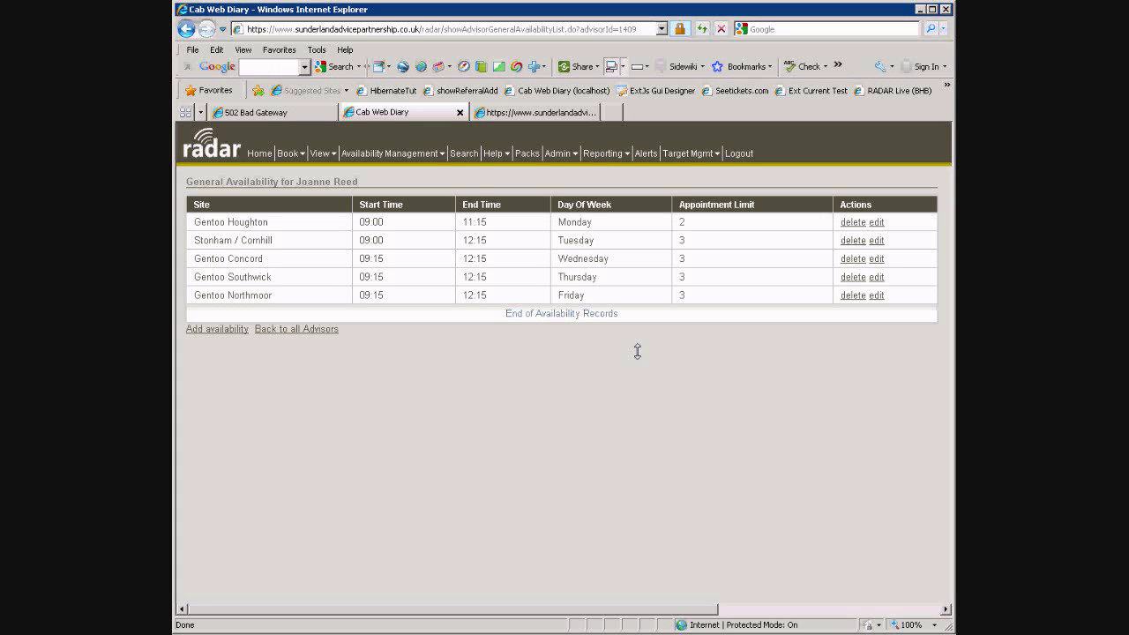
click(391, 153)
mouse_move(395, 189)
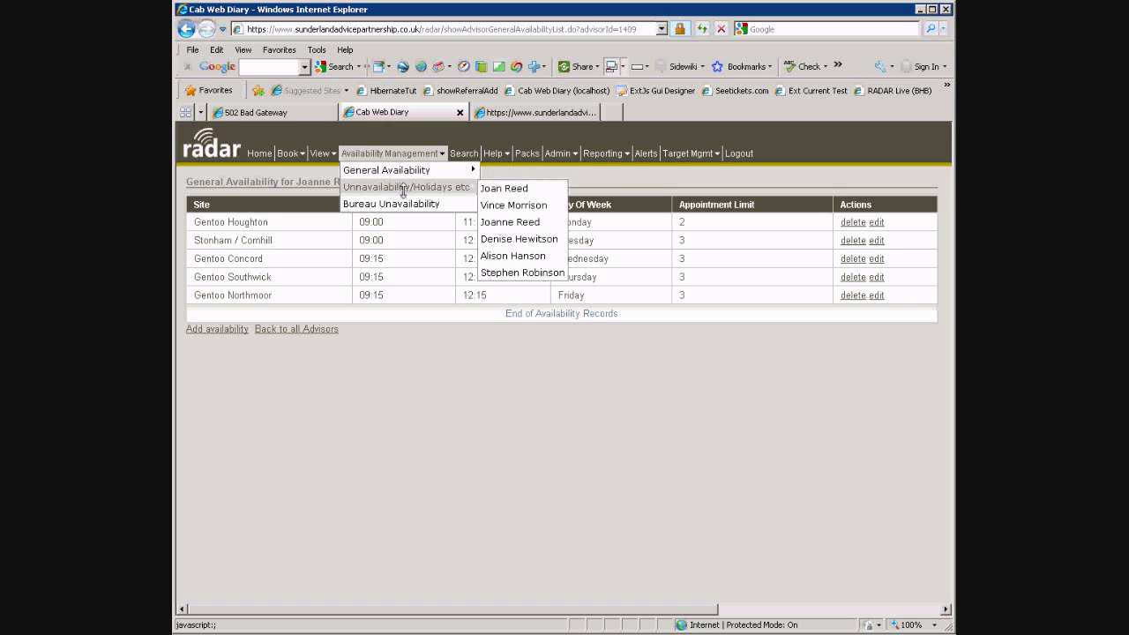
Add an unavailability period for the advisor on 30/03/2010 ending at 17:00
click(527, 222)
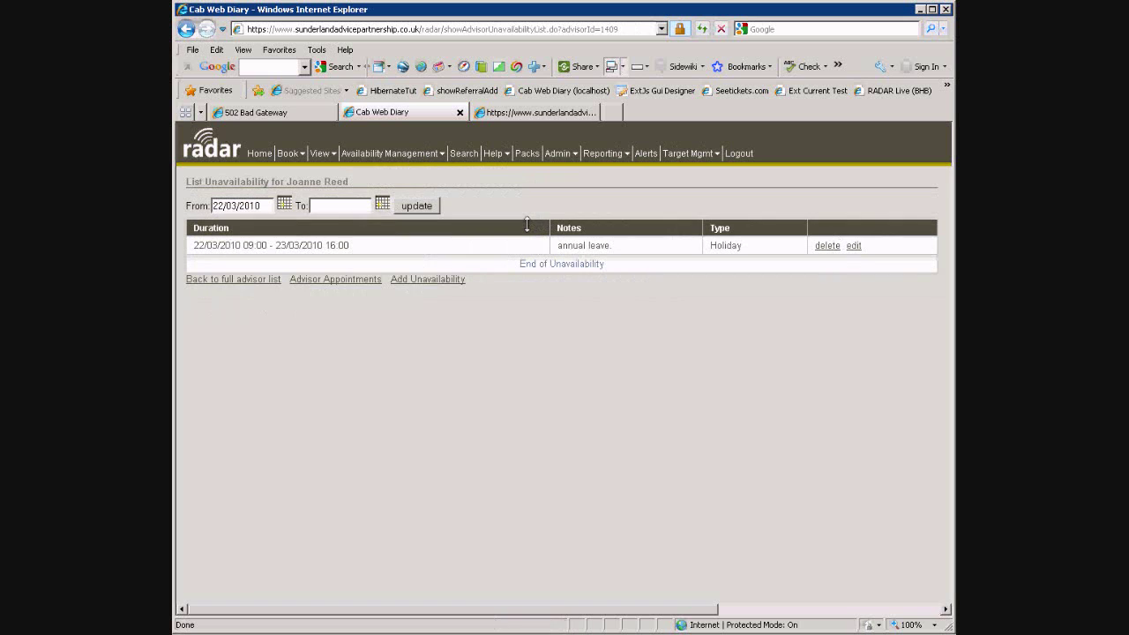
click(411, 278)
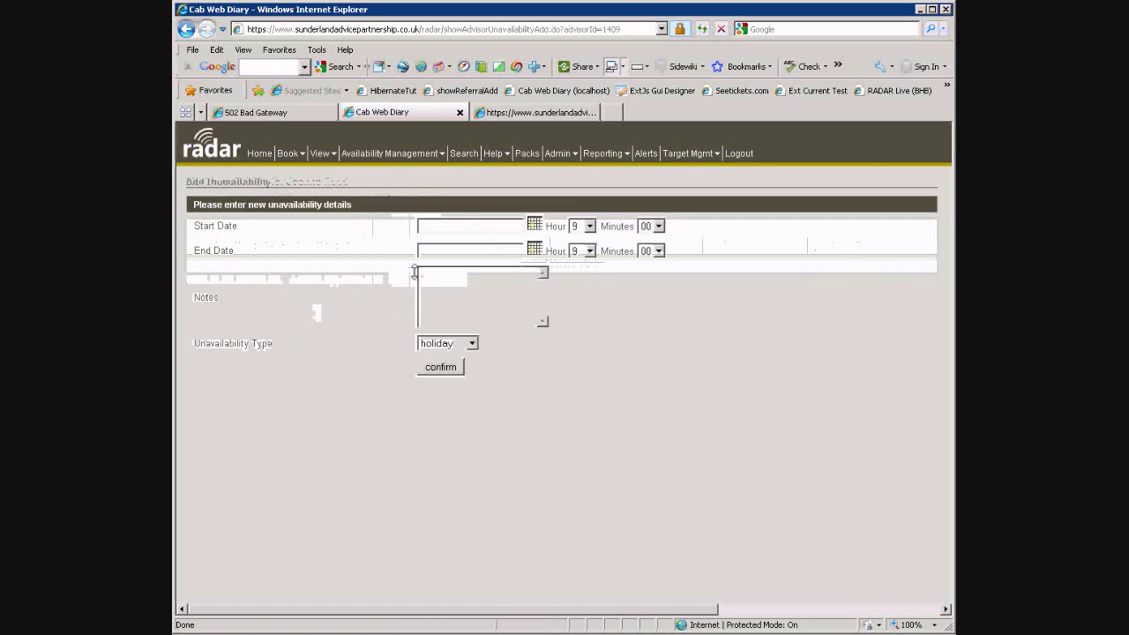
click(534, 224)
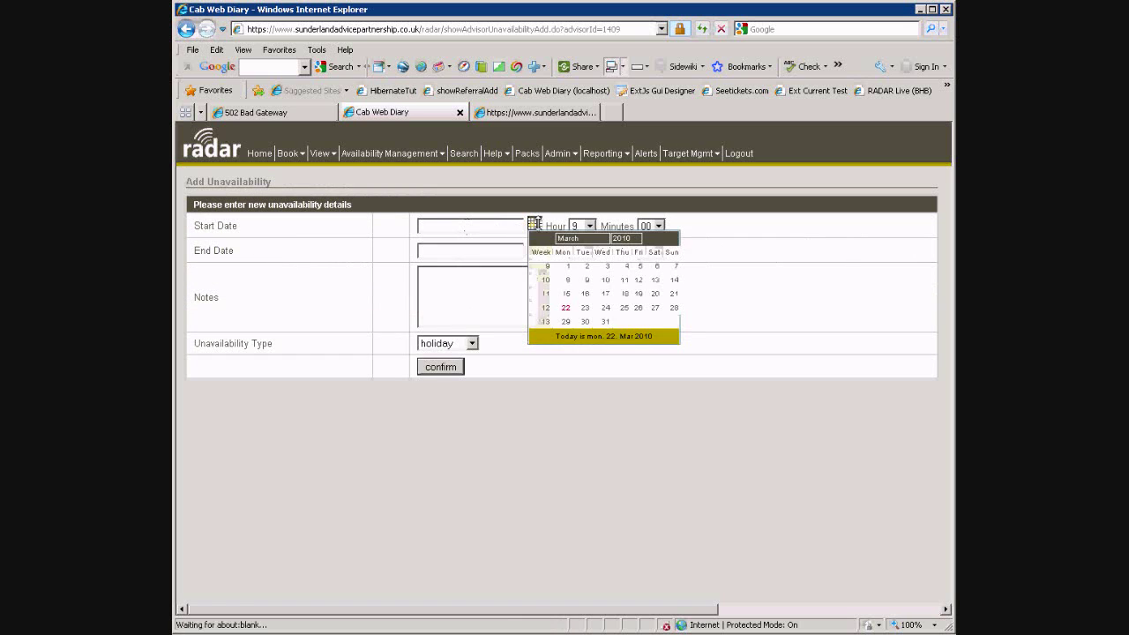
click(585, 321)
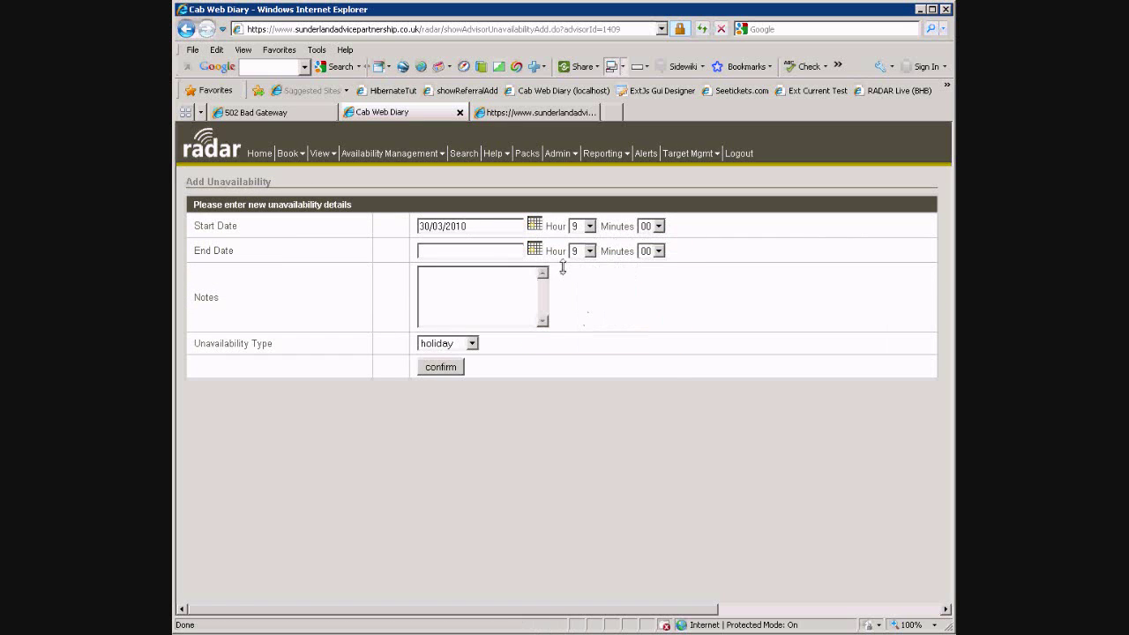
click(534, 249)
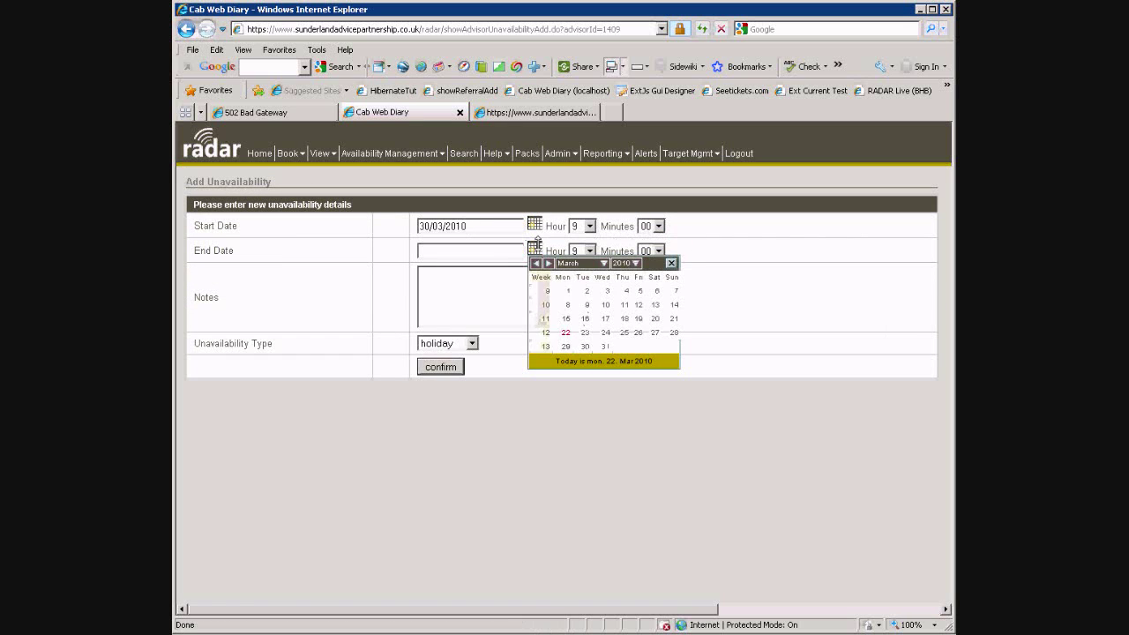
click(585, 346)
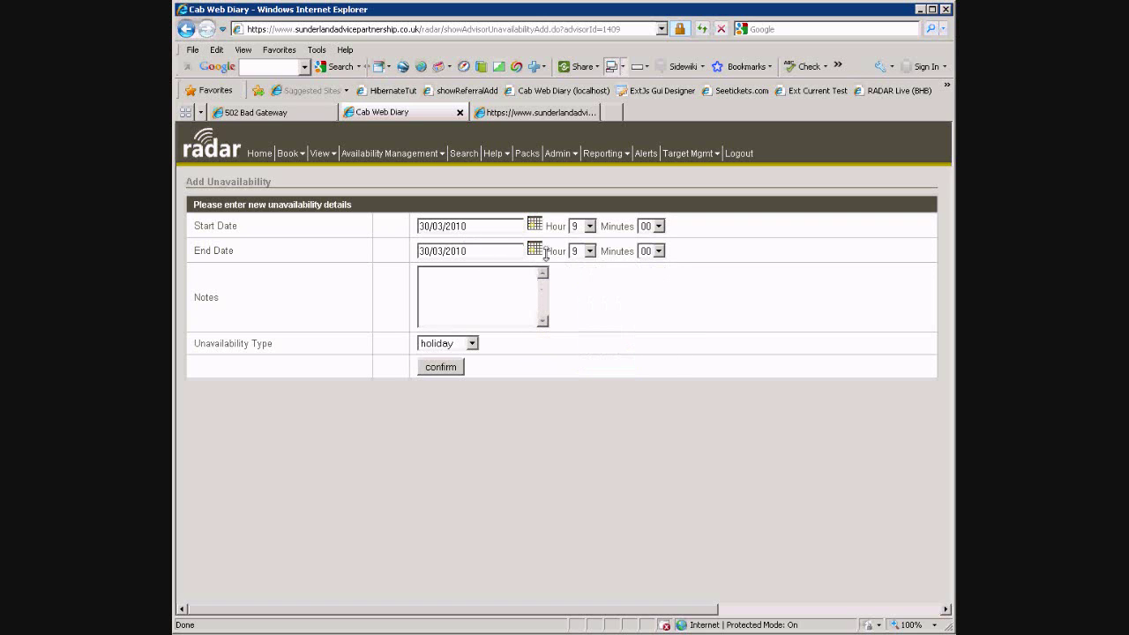
click(582, 251)
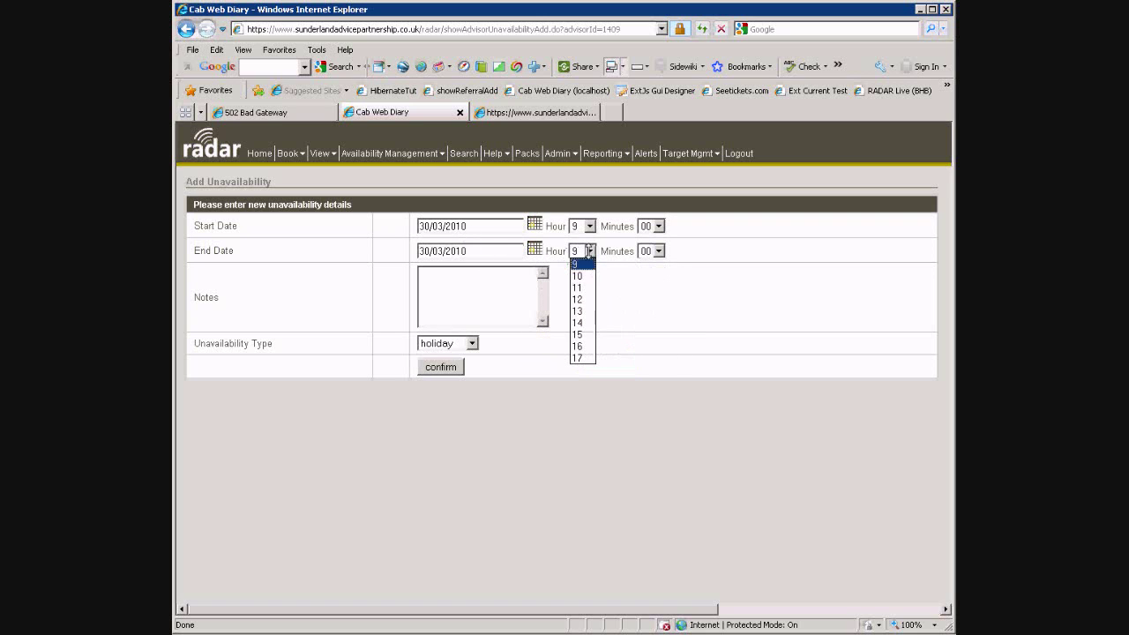
click(580, 358)
Note it as a debt management training course, set type to Training, save, and return home
click(463, 292)
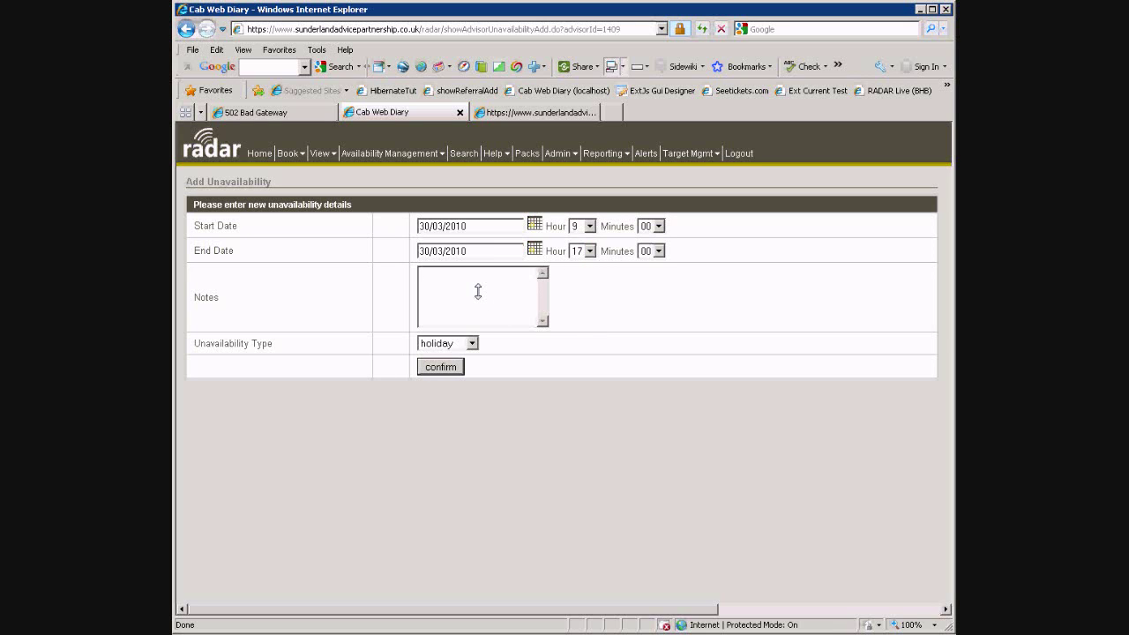
text(training course in debt manageme)
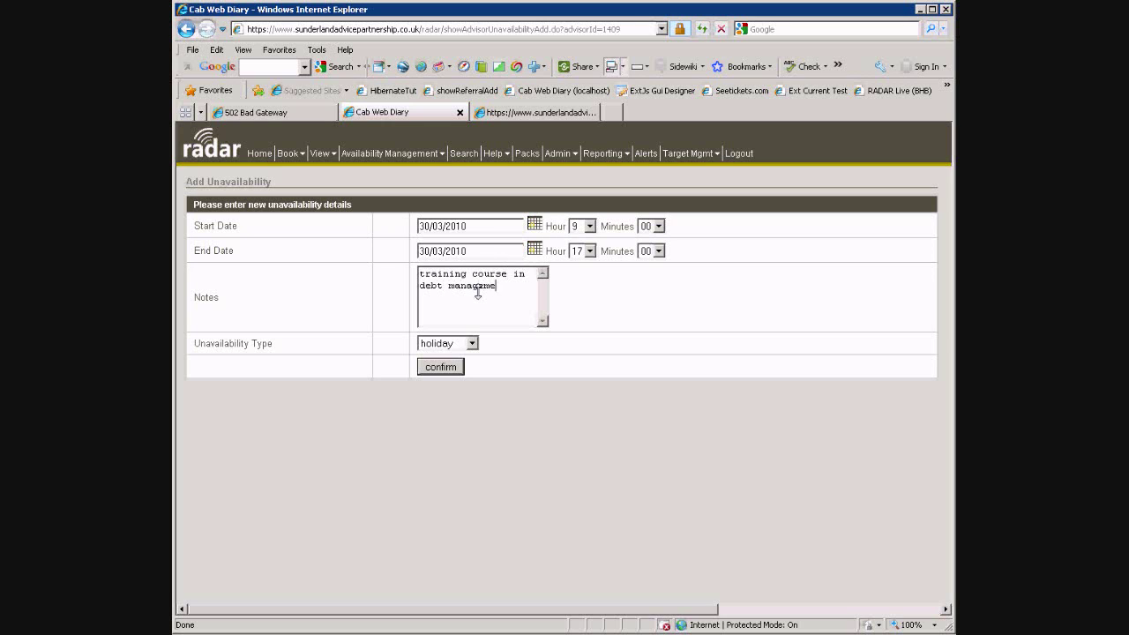
key(Tab)
key(Down)
key(Down)
key(Down)
key(Down)
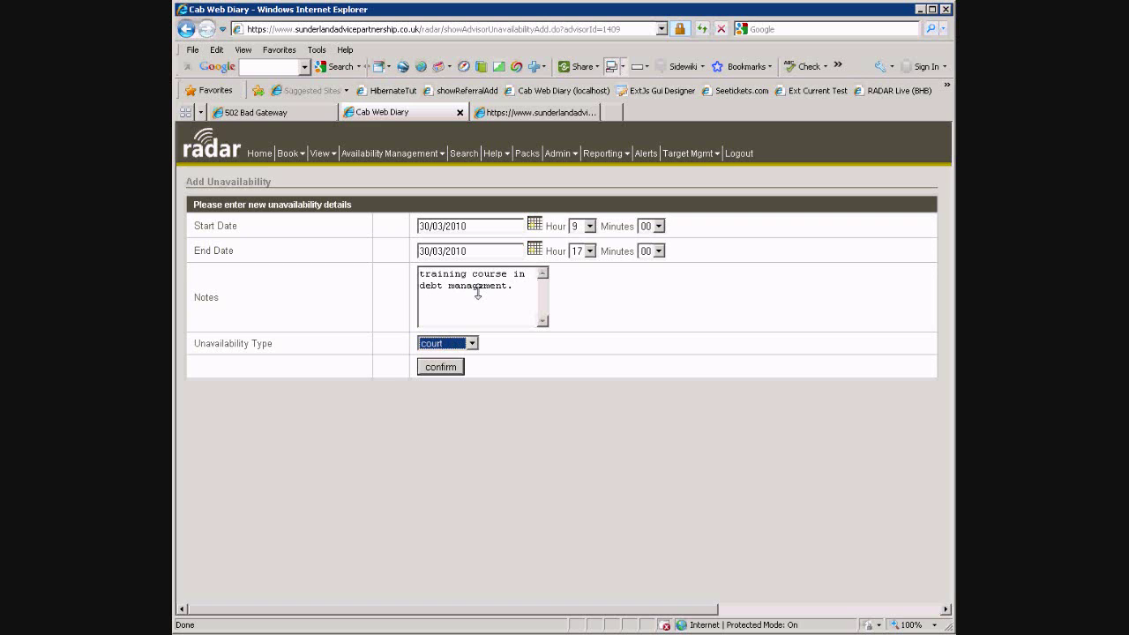
click(438, 364)
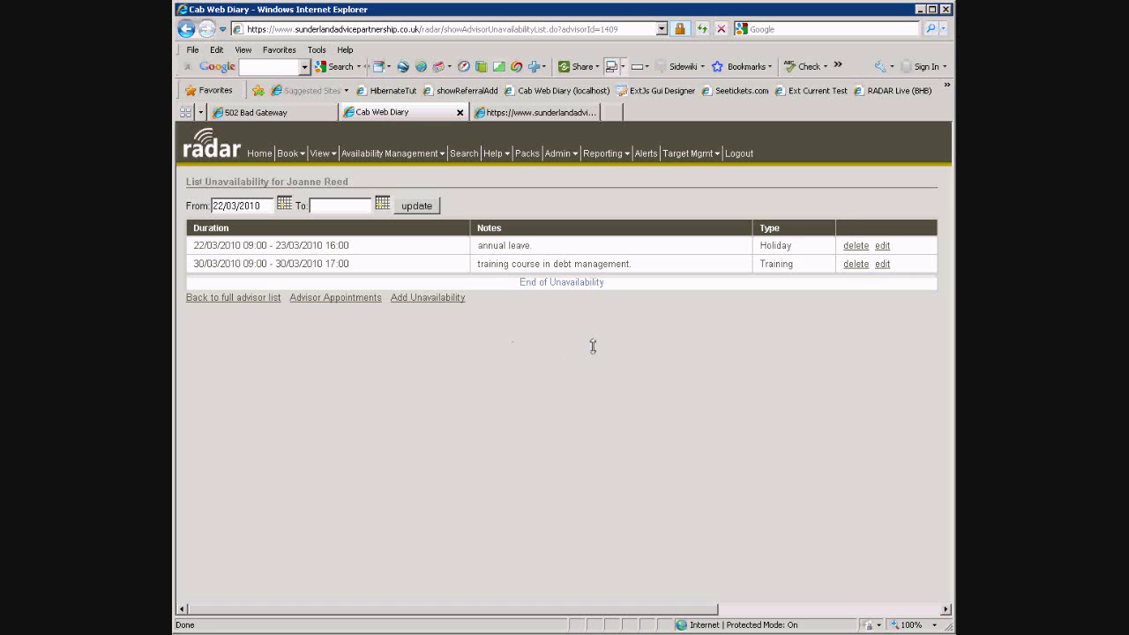
click(257, 154)
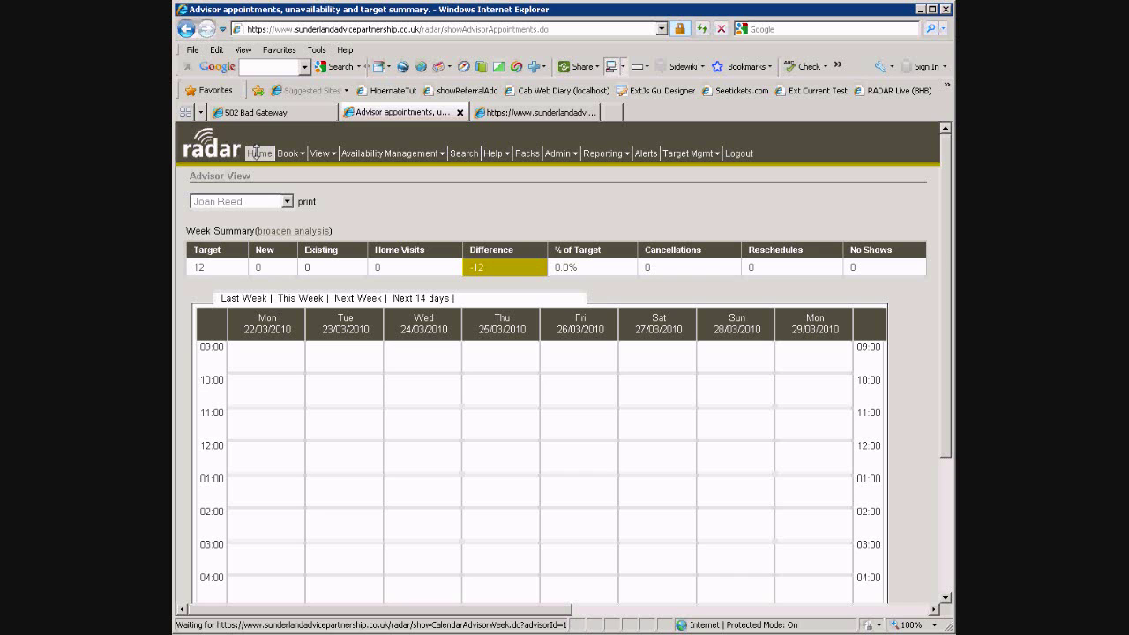
Show the chosen advisor's next 14 days and scroll down to Offsite Events and Upcoming Appointments
drag(947, 289, 951, 301)
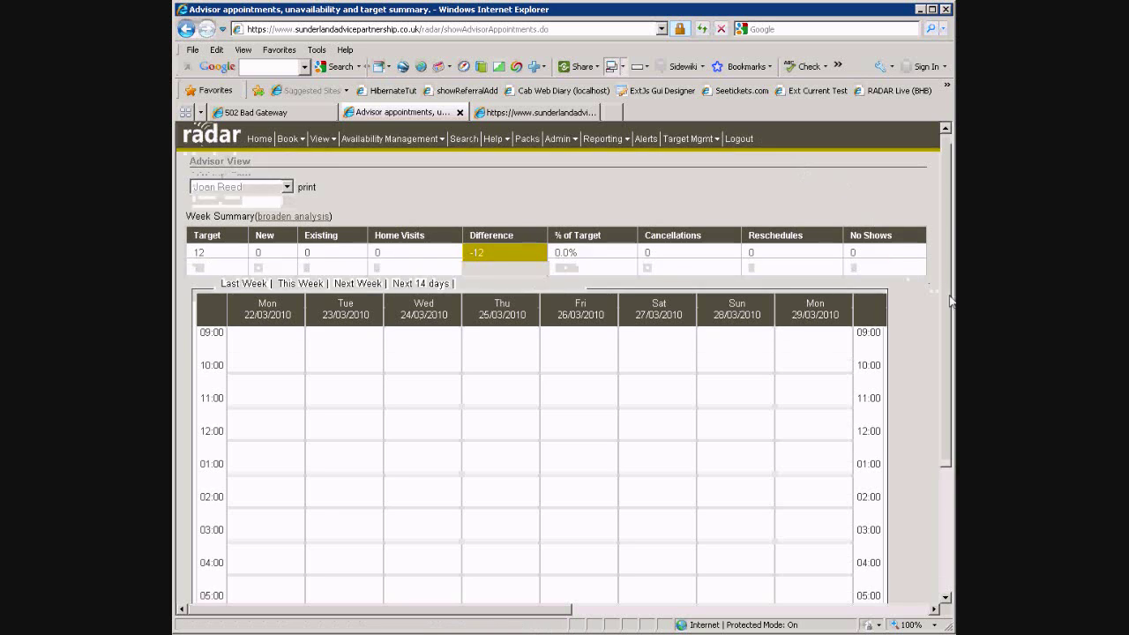
click(416, 298)
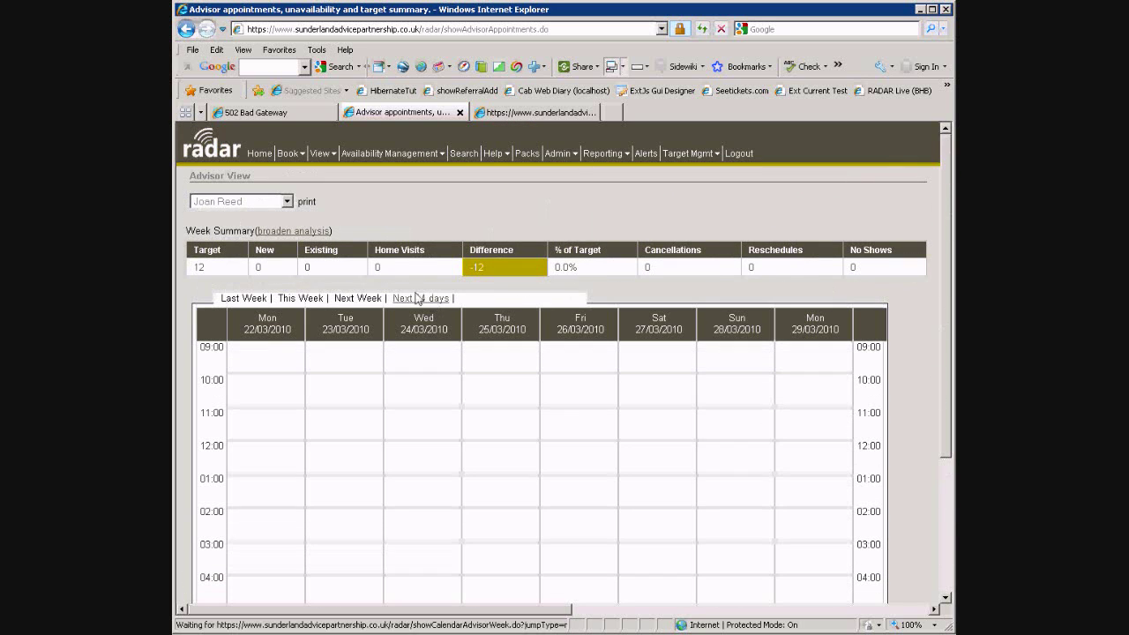
click(284, 202)
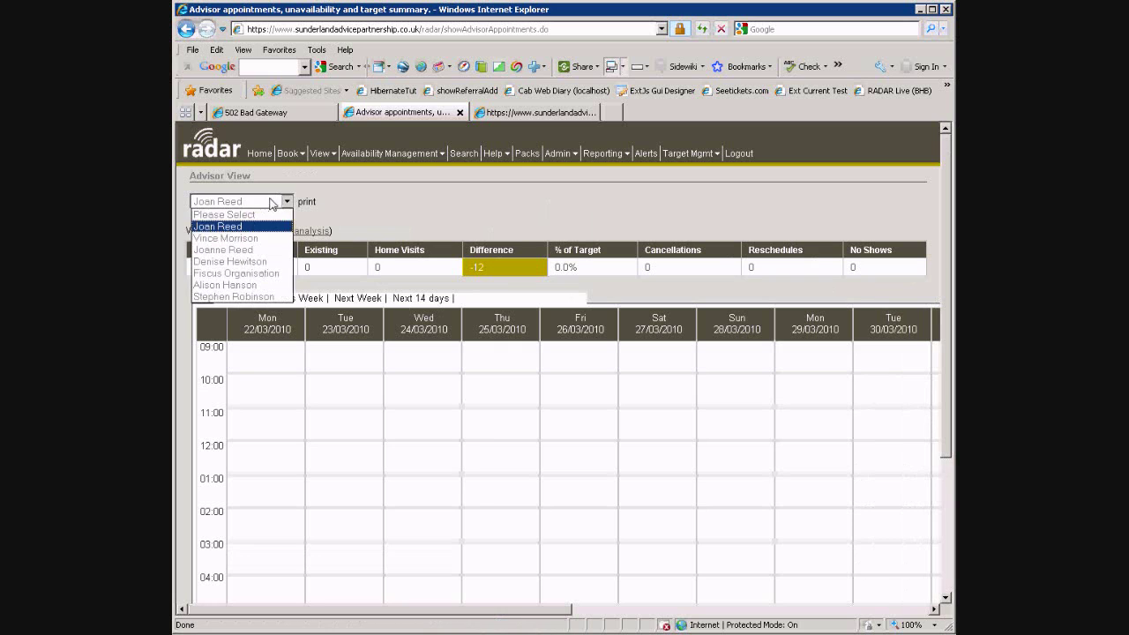
click(281, 251)
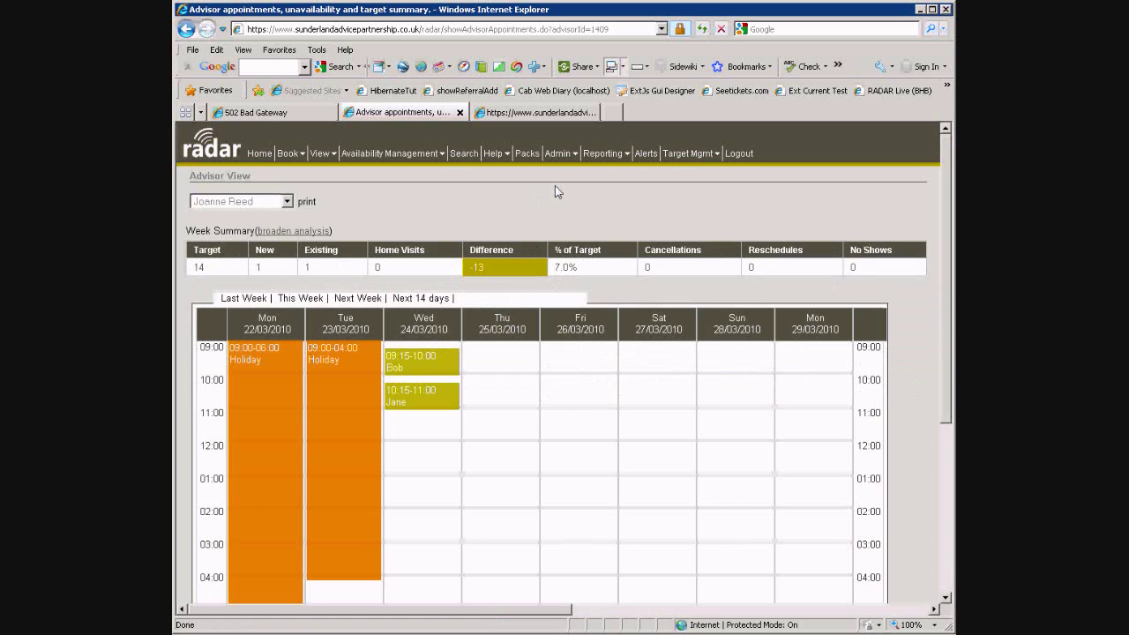
scroll(597, 377, down, 1)
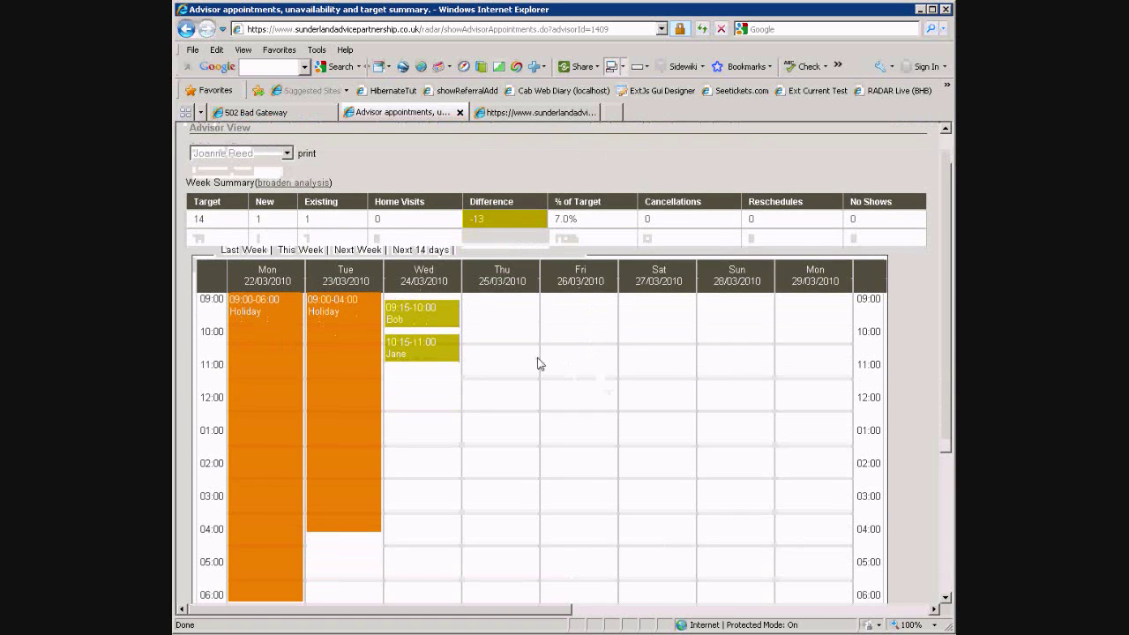
mouse_move(341, 365)
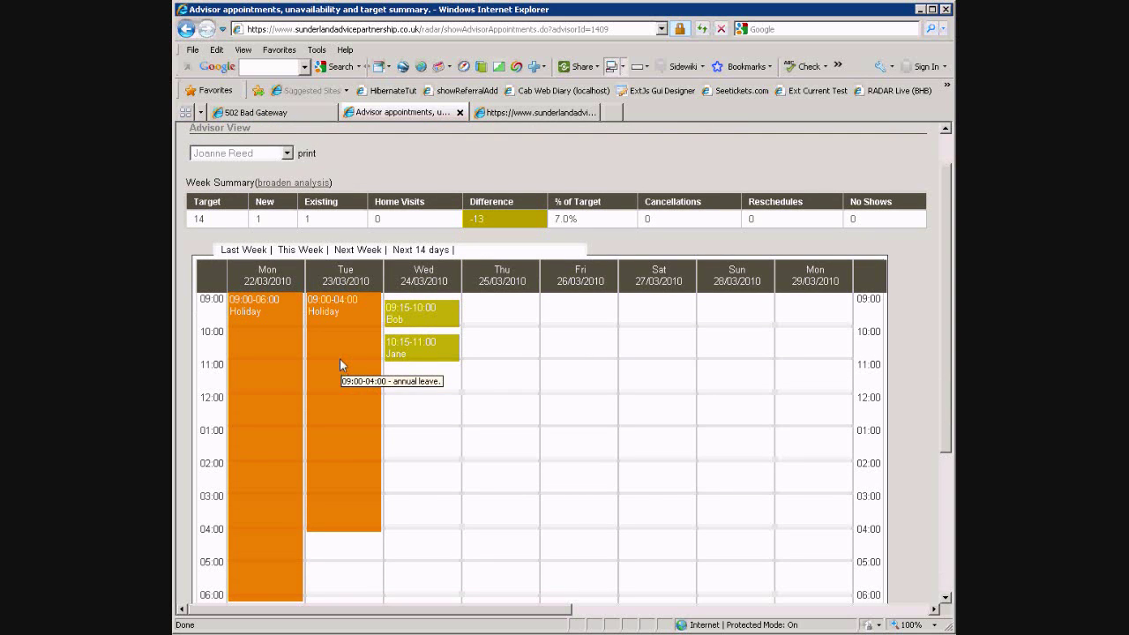
scroll(511, 353, down, 2)
scroll(639, 225, down, 1)
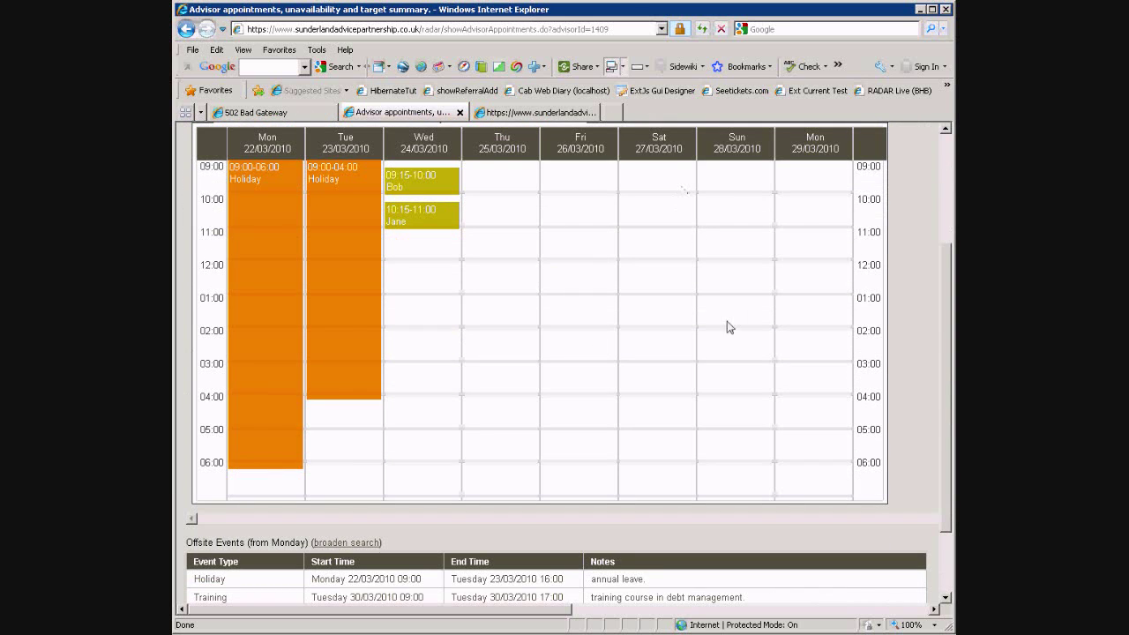
scroll(729, 326, down, 2)
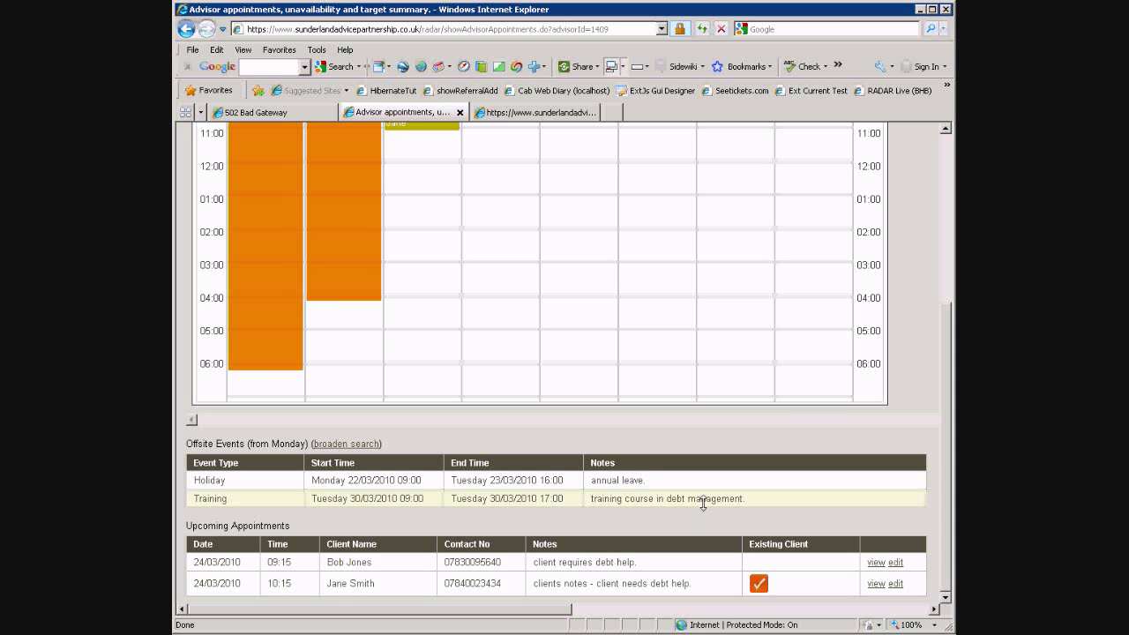
Scroll back to the top of the advisor's diary and bring up the Site View list of sites
scroll(697, 450, up, 5)
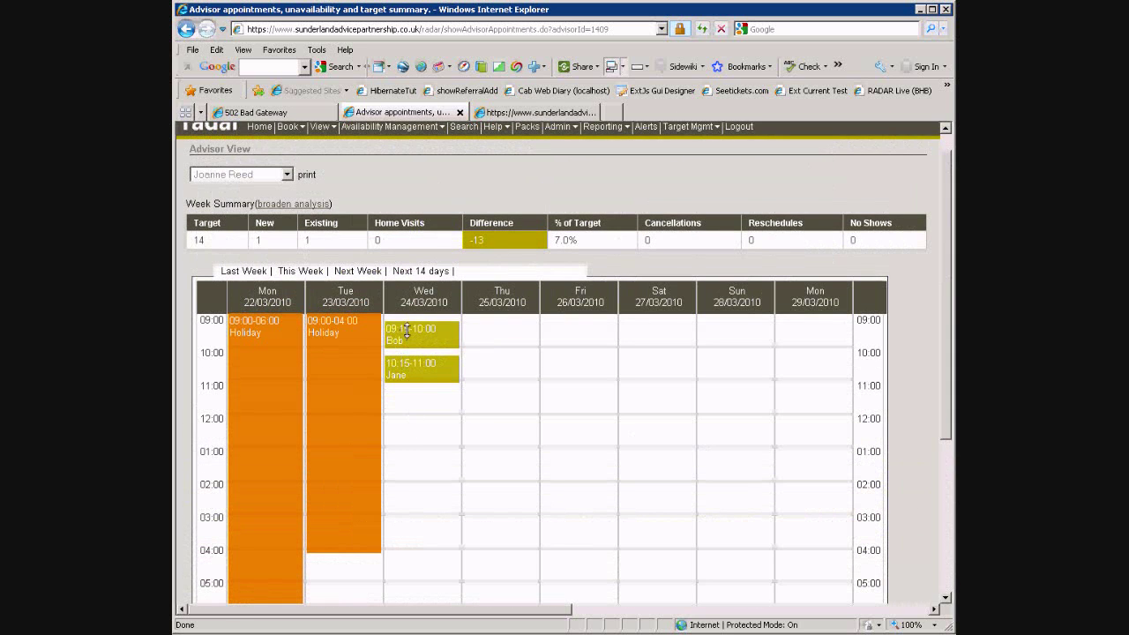
mouse_move(407, 330)
mouse_move(269, 346)
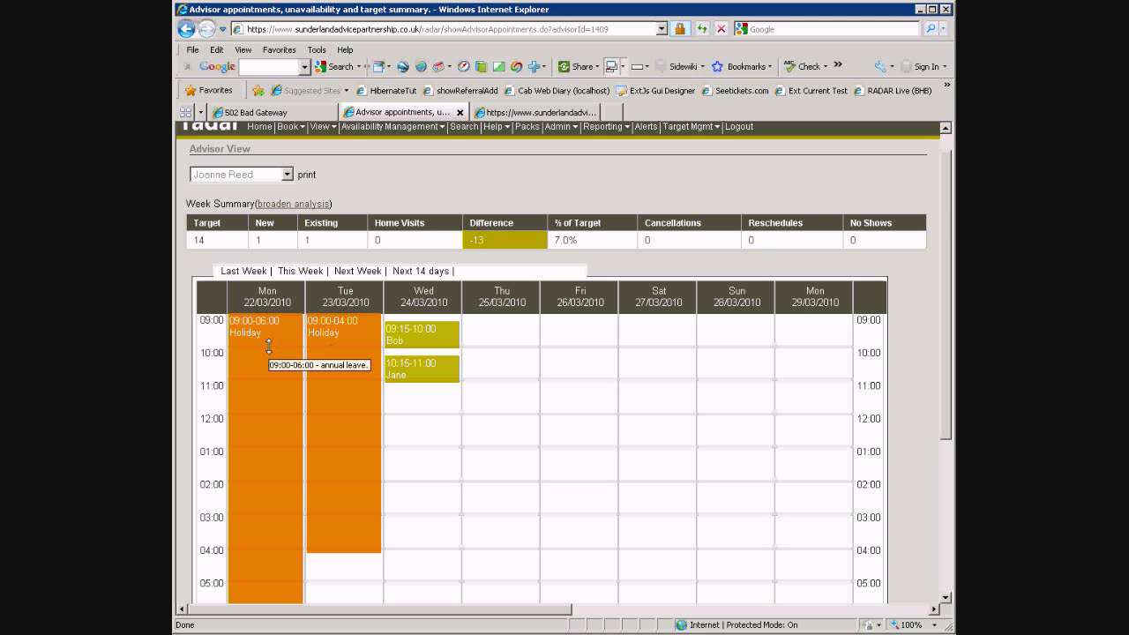
scroll(268, 345, up, 1)
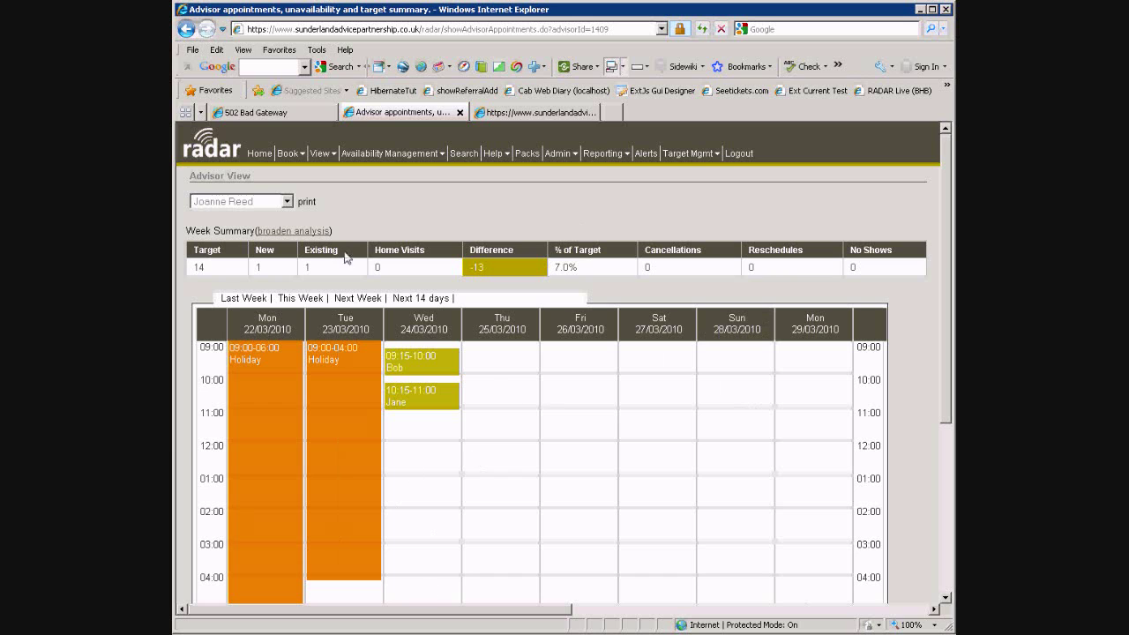
click(297, 155)
mouse_move(322, 170)
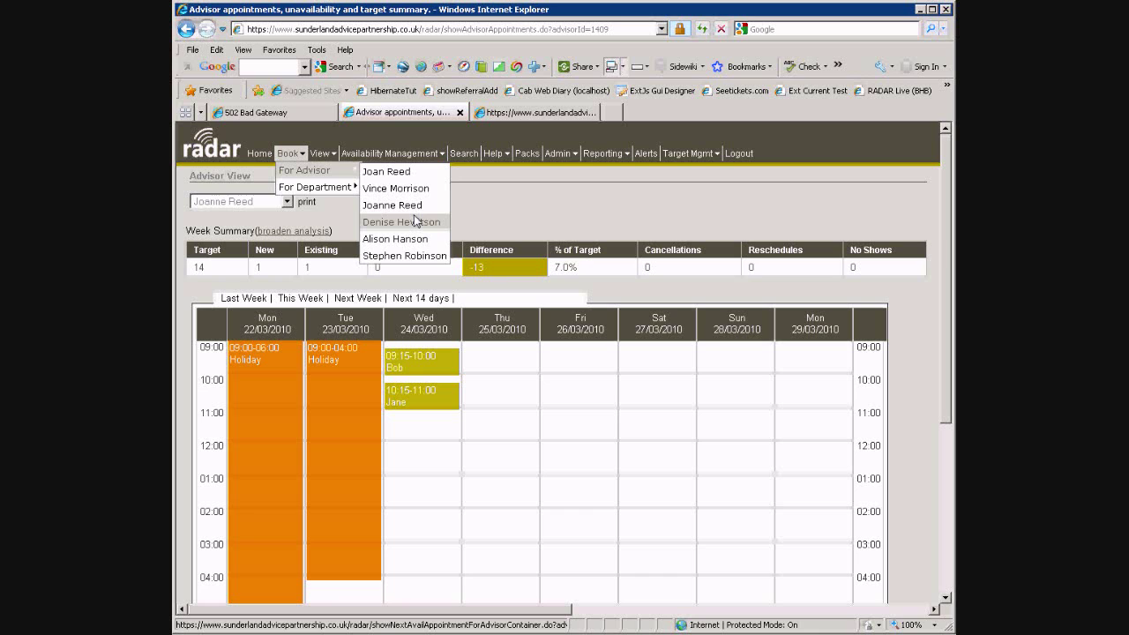
mouse_move(320, 196)
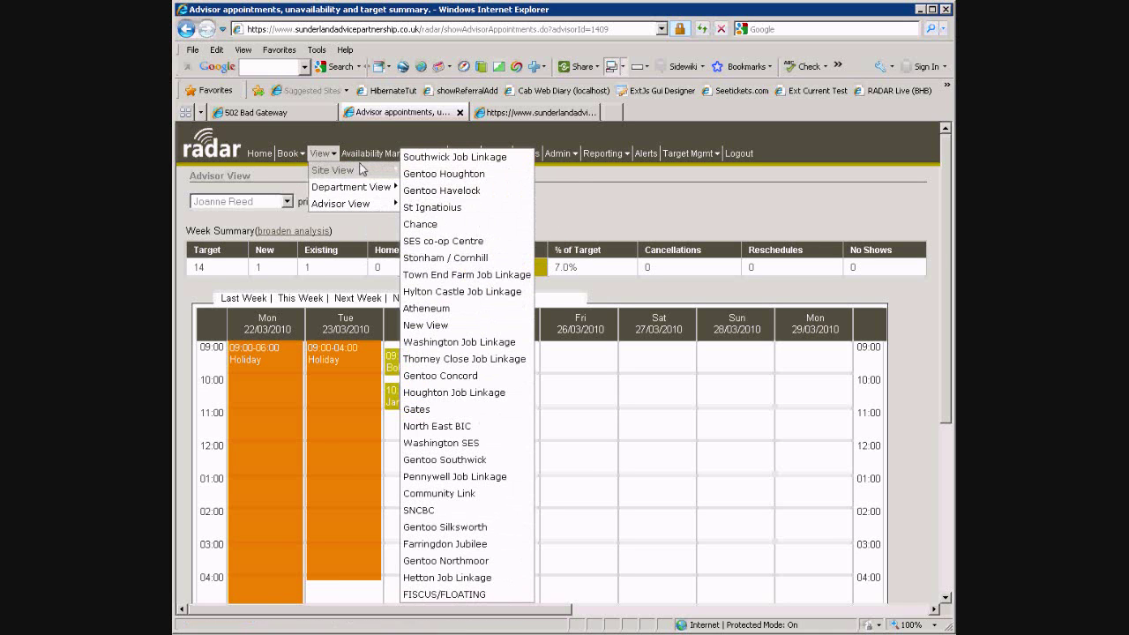
Open a new site view diary for SES co-op Centre
click(448, 326)
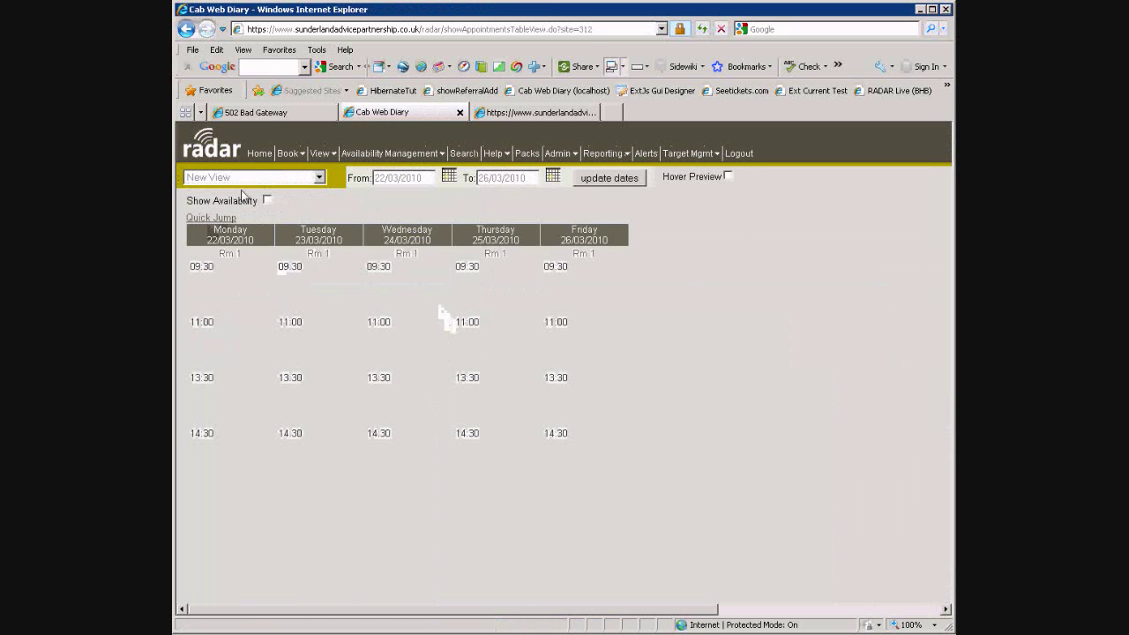
click(245, 177)
click(222, 437)
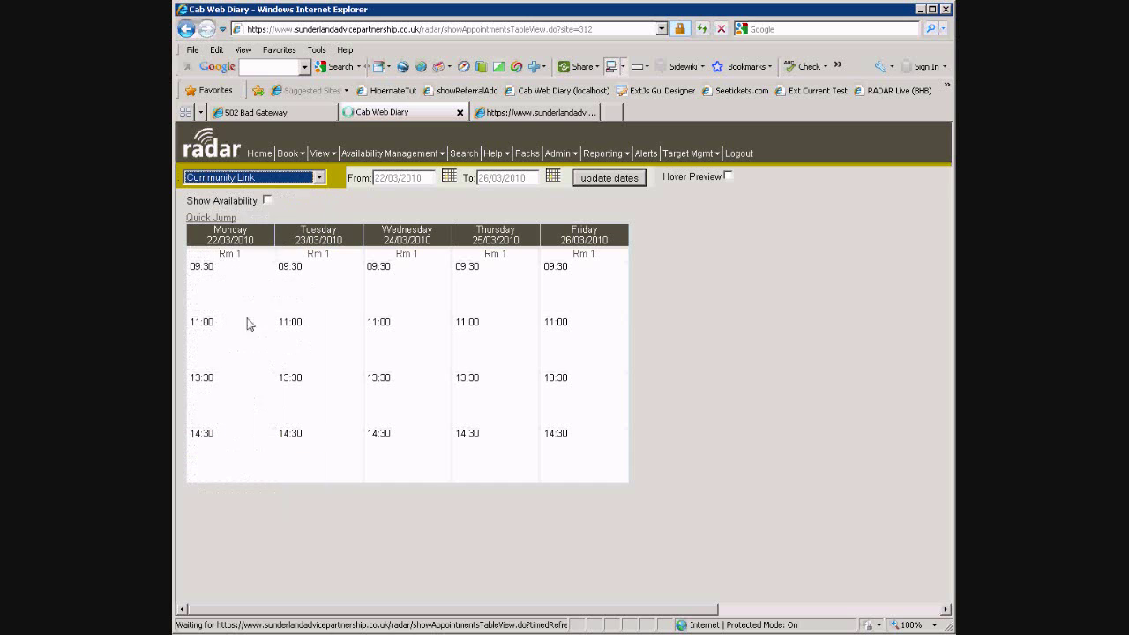
click(236, 178)
click(247, 264)
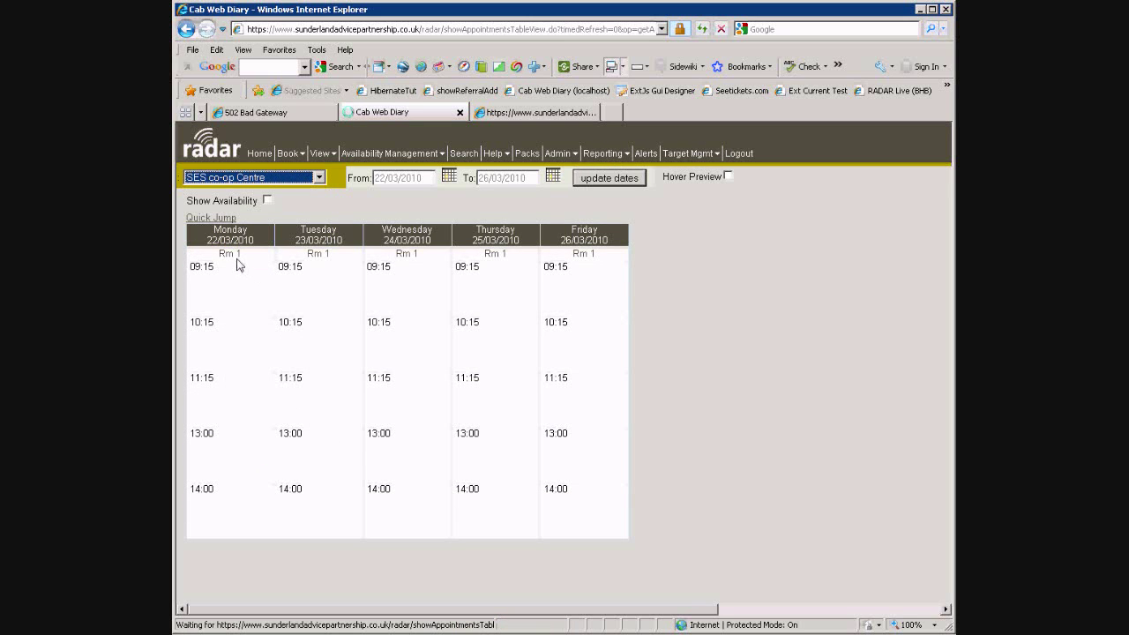
Jump the diary to the previous week, 15/03/2010–19/03/2010
click(219, 219)
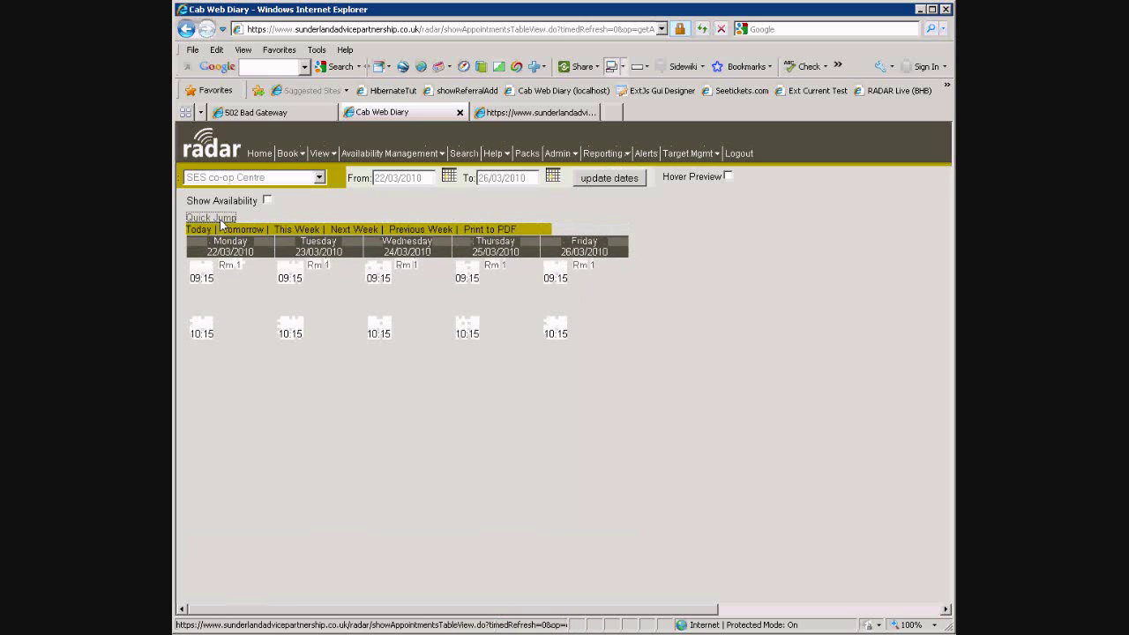
click(200, 231)
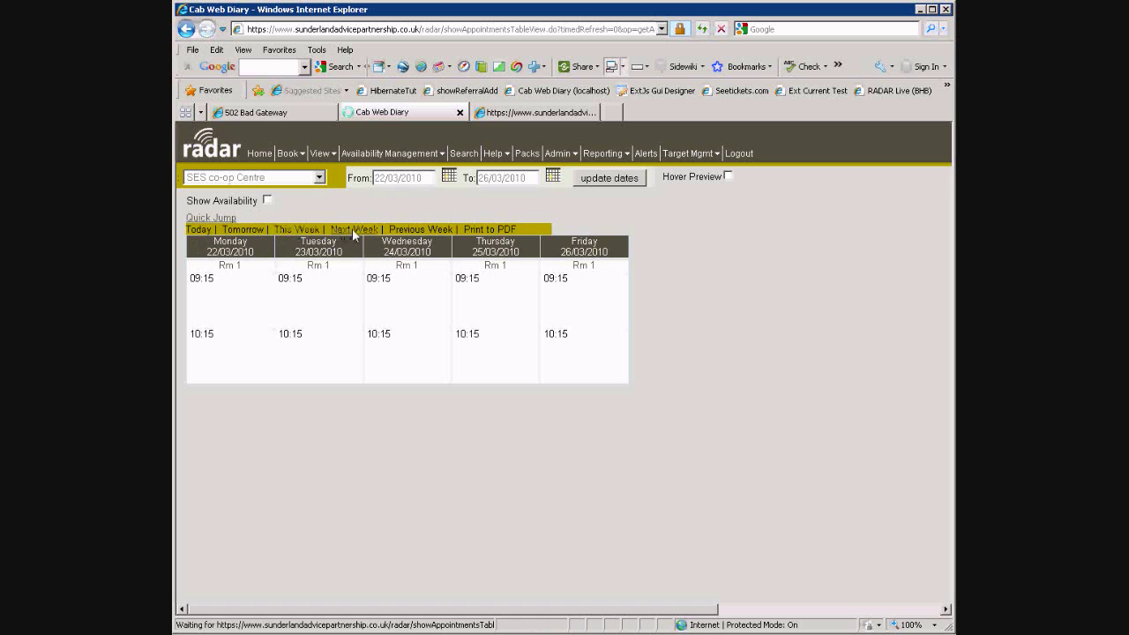
click(213, 217)
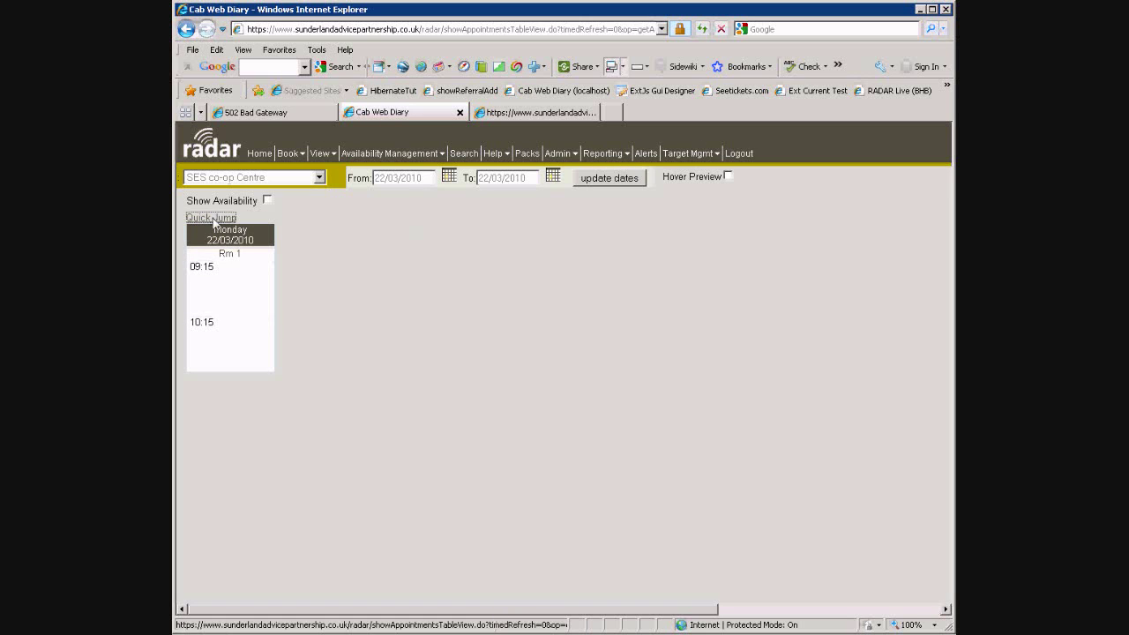
click(414, 232)
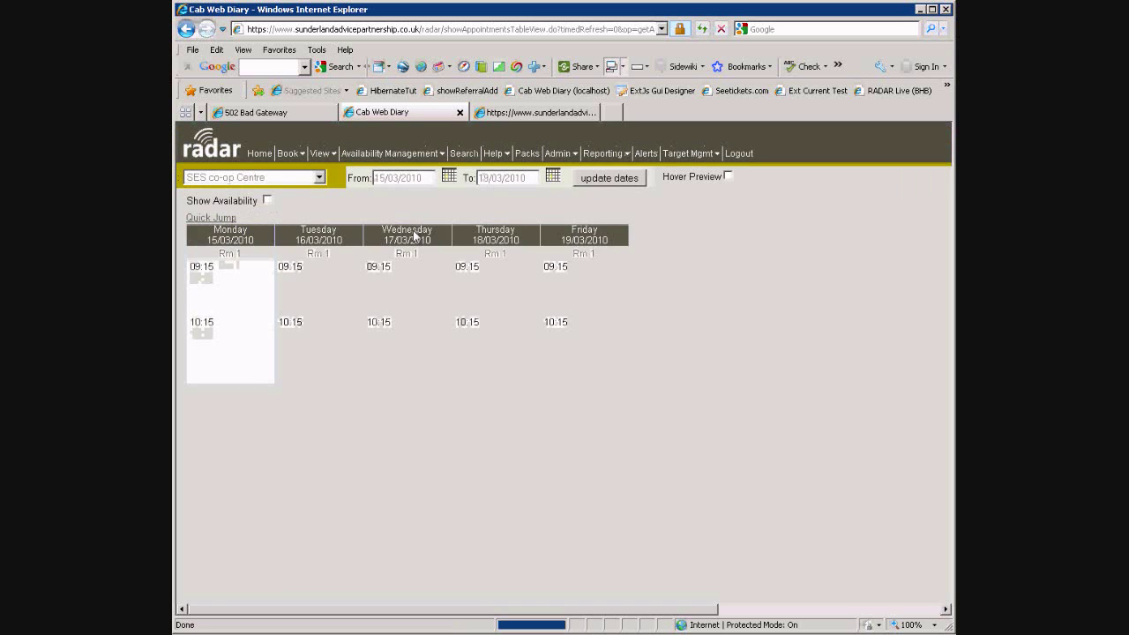
click(199, 217)
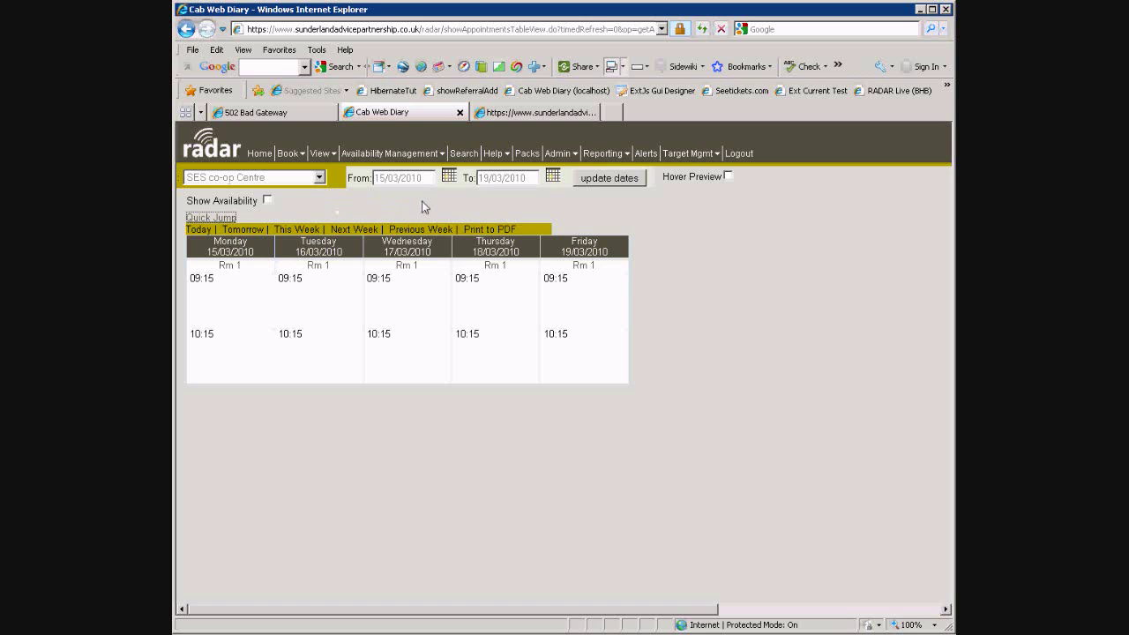
Change the diary date range to 15/03/2010 – 14/04/2010 and reload it
drag(420, 181, 379, 179)
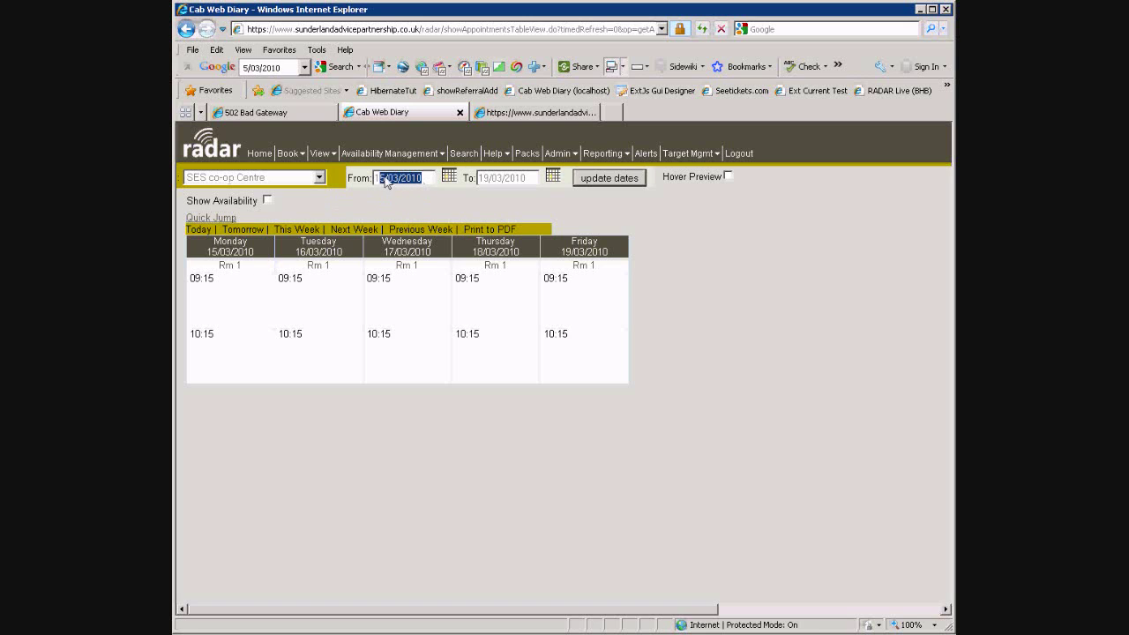
drag(532, 181, 462, 182)
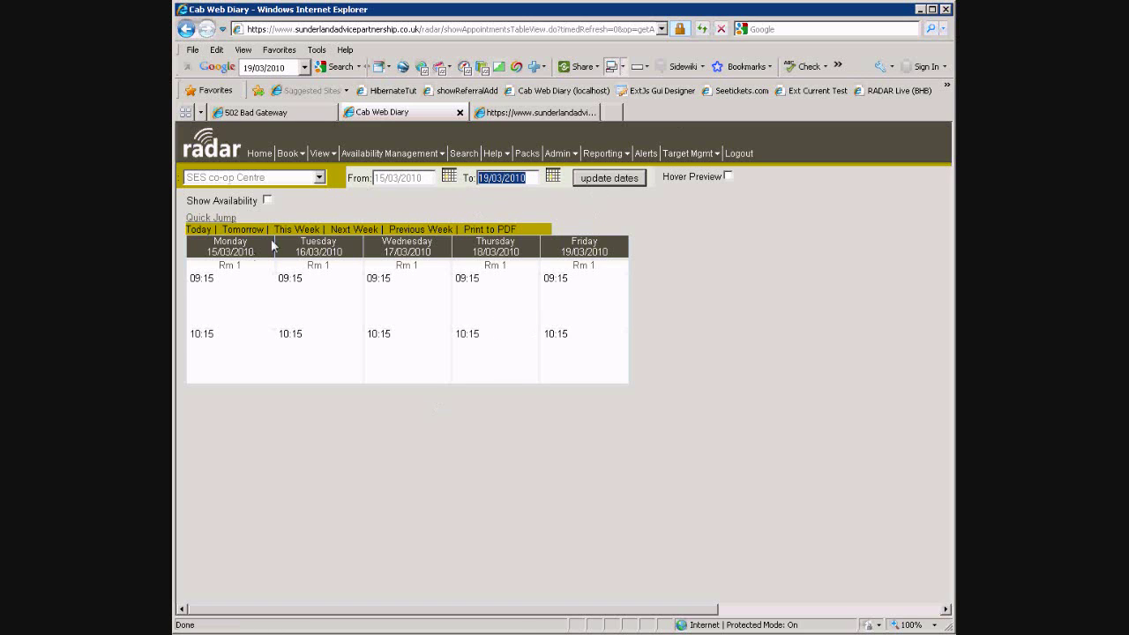
click(553, 176)
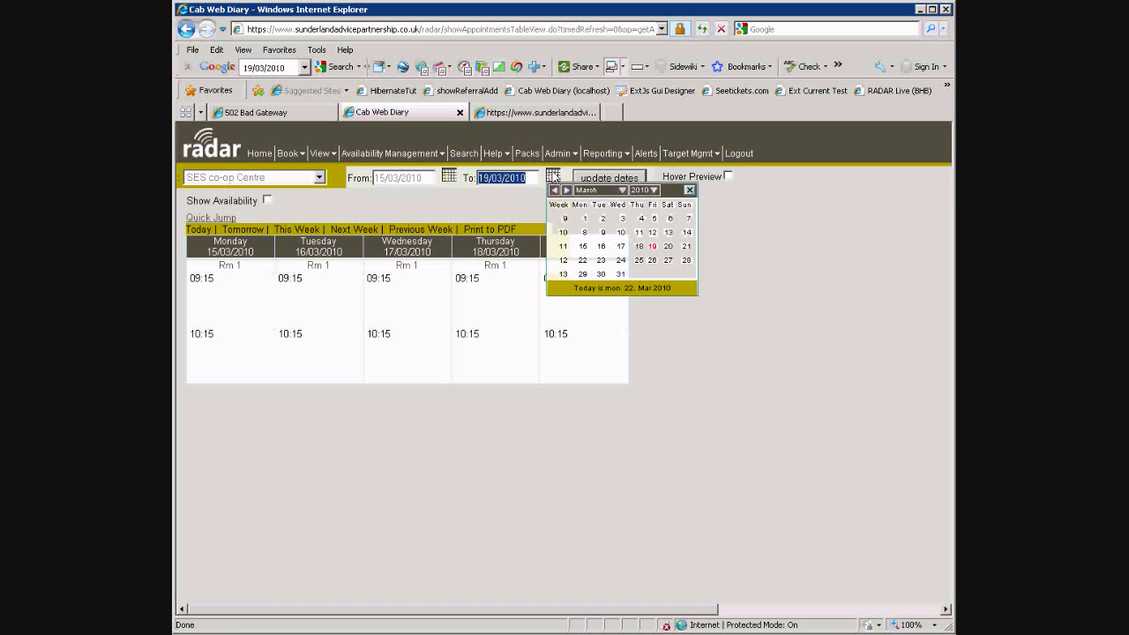
click(567, 191)
click(621, 249)
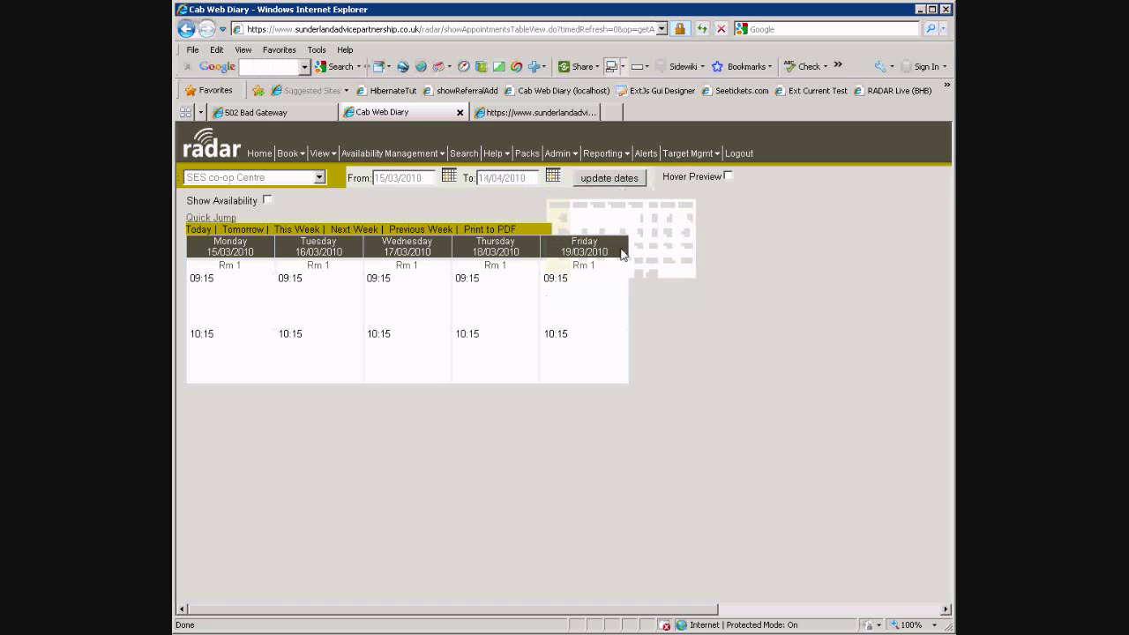
click(610, 179)
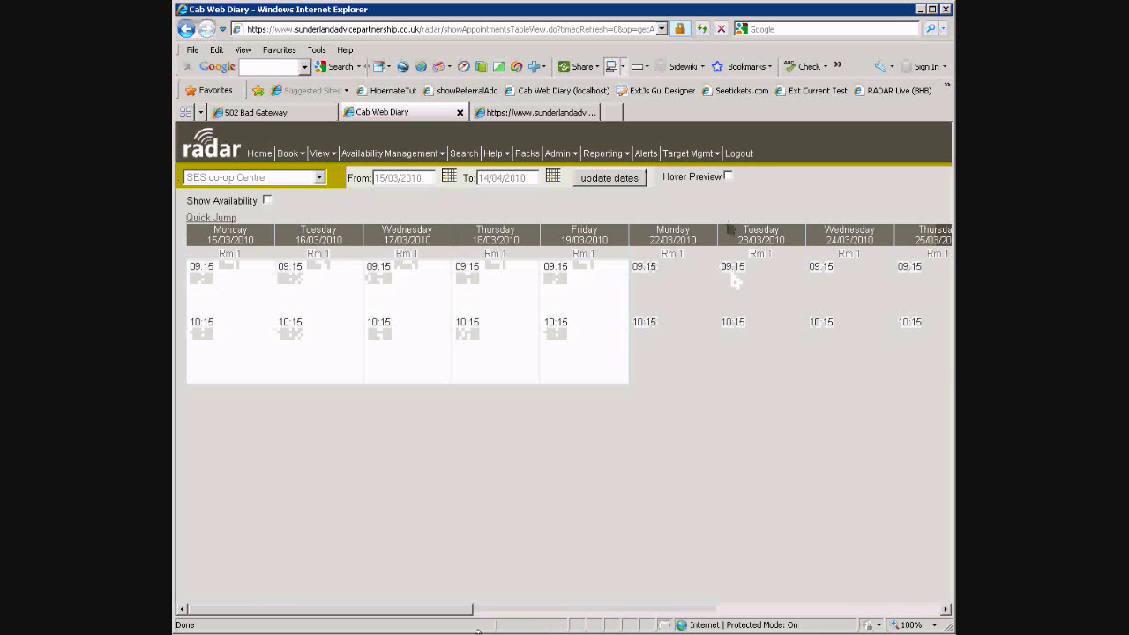
Scroll the extended diary and look through the booking options
drag(402, 606, 353, 574)
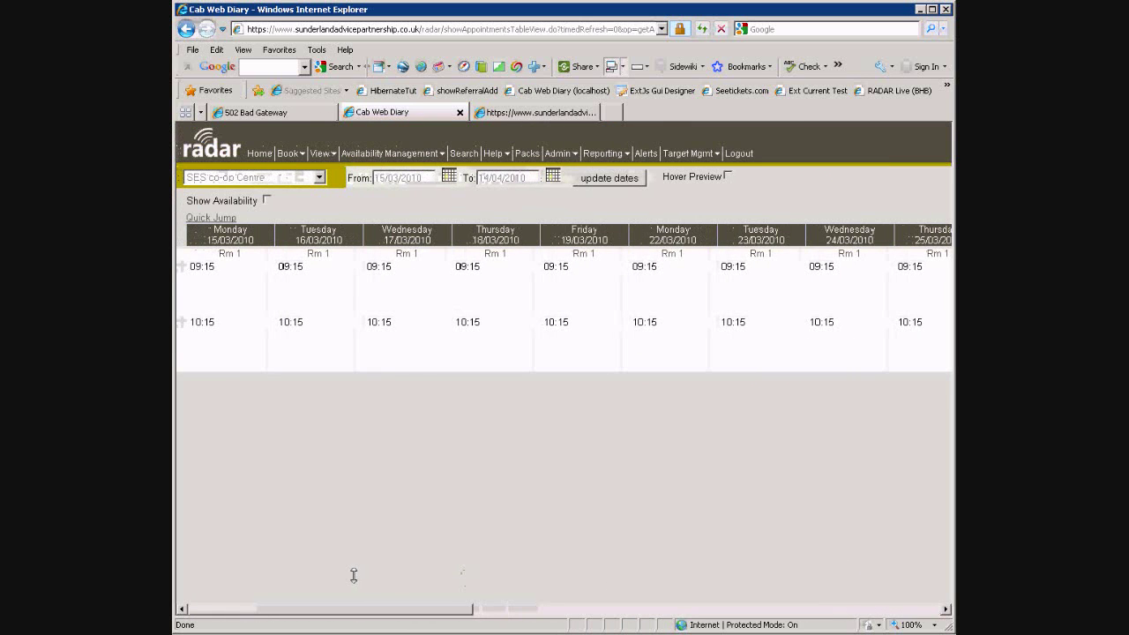
click(289, 154)
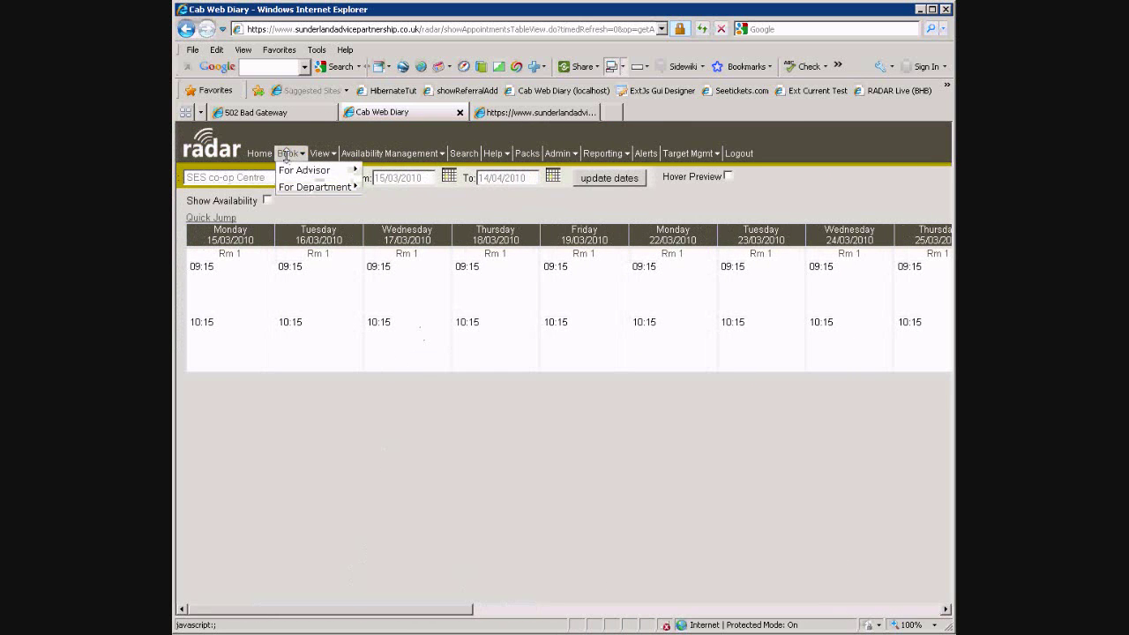
mouse_move(308, 173)
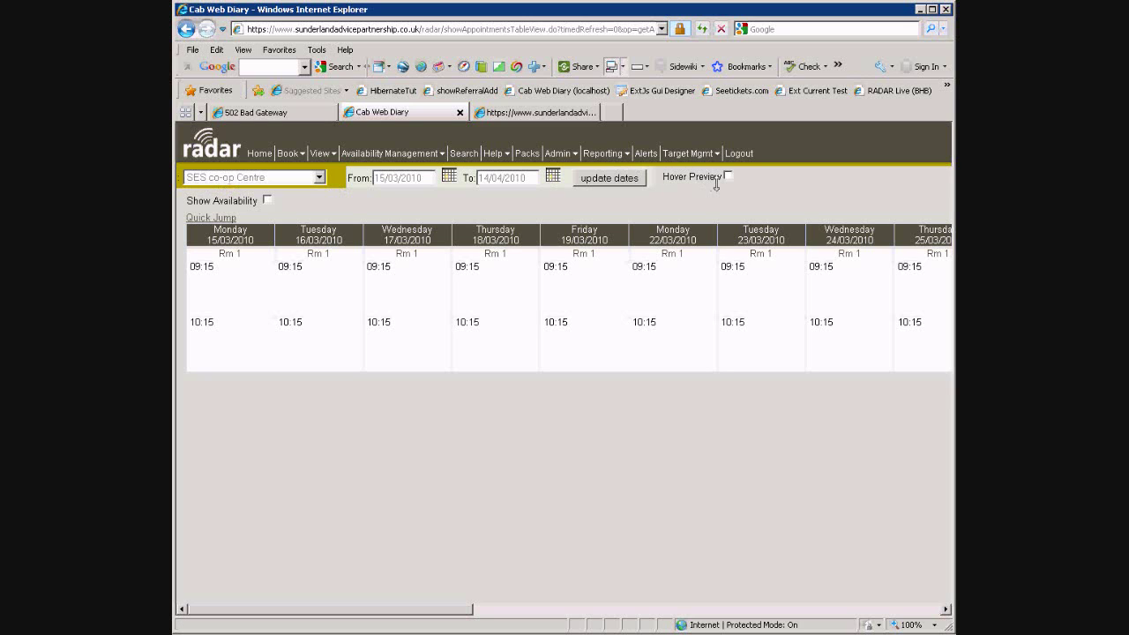
Turn on Show Availability and accept the warning that checking may take time
click(266, 202)
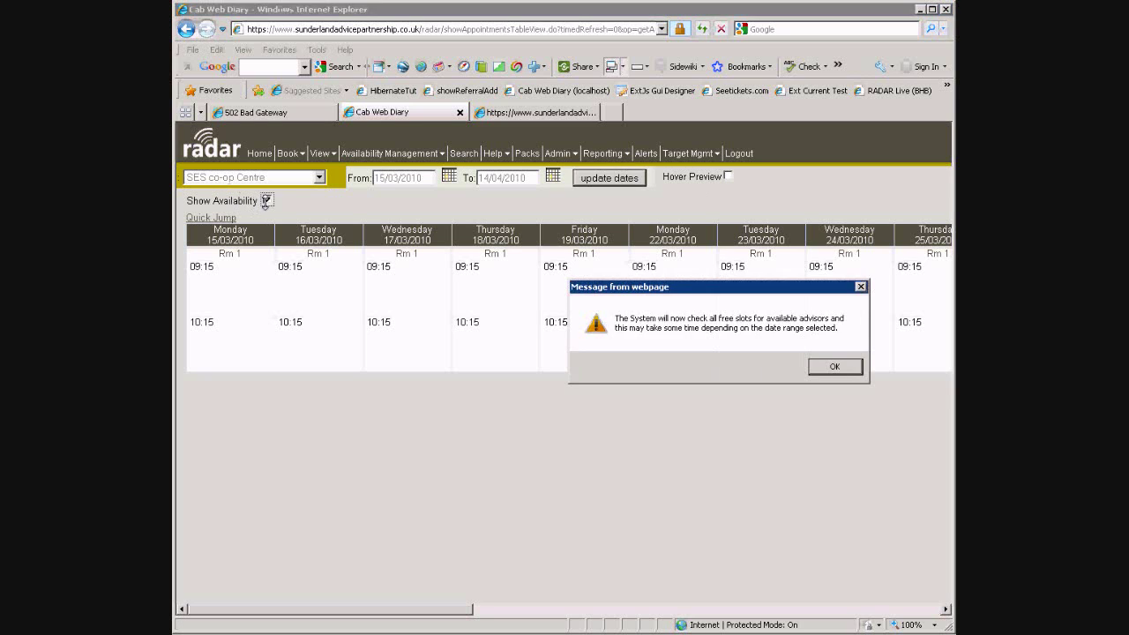
click(829, 364)
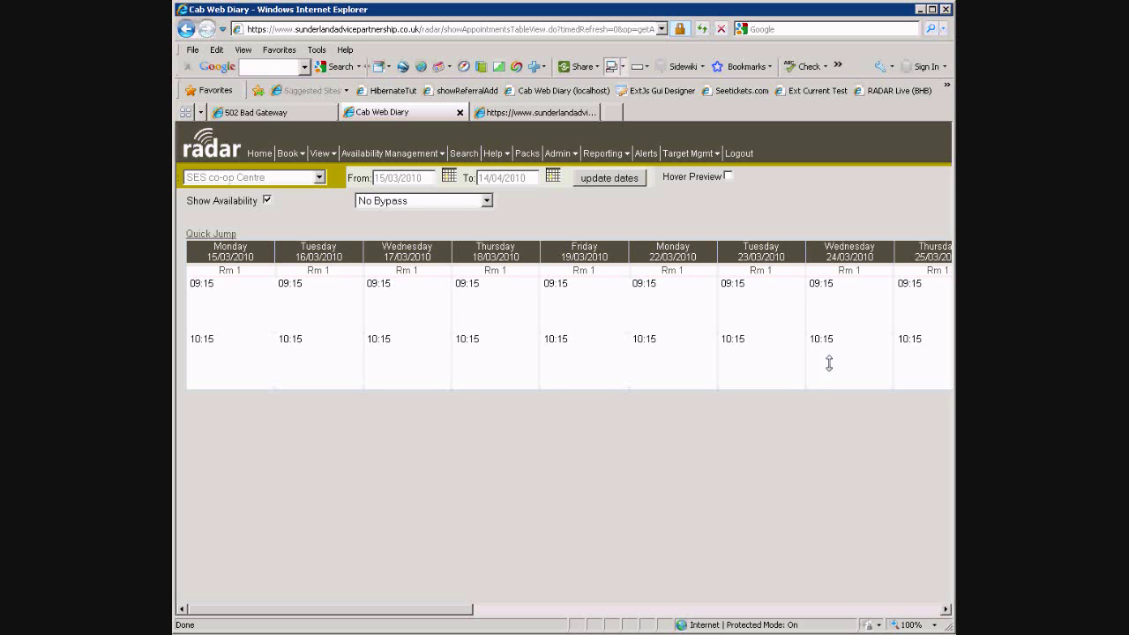
drag(434, 605, 657, 617)
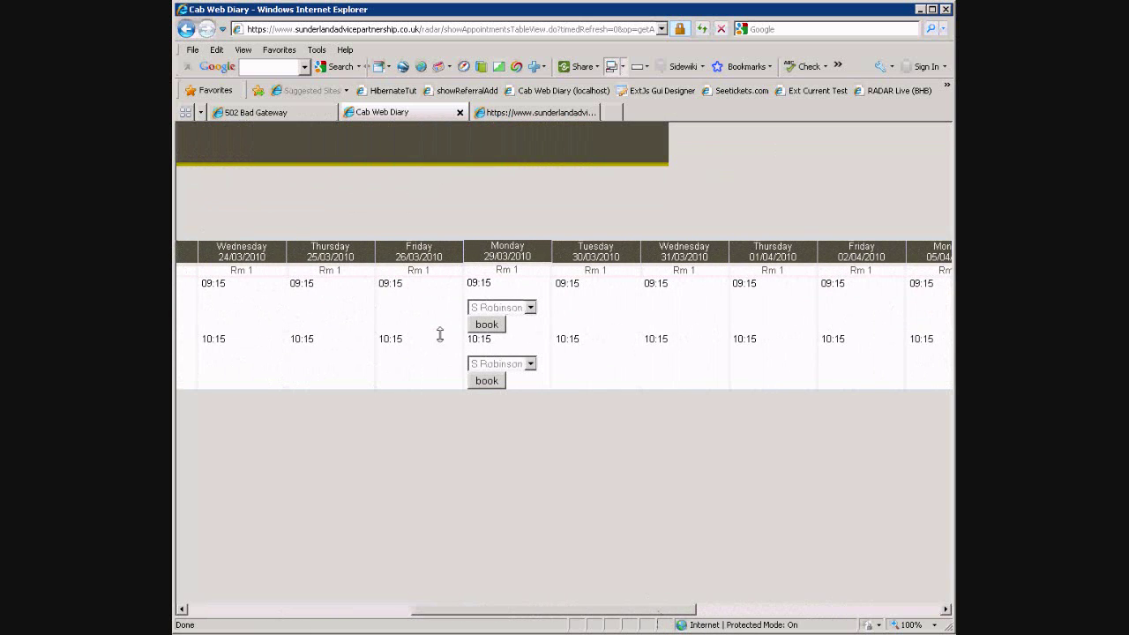
Check the available advisors in the 29/03/2010 09:15 and 10:15 slot dropdowns
click(486, 307)
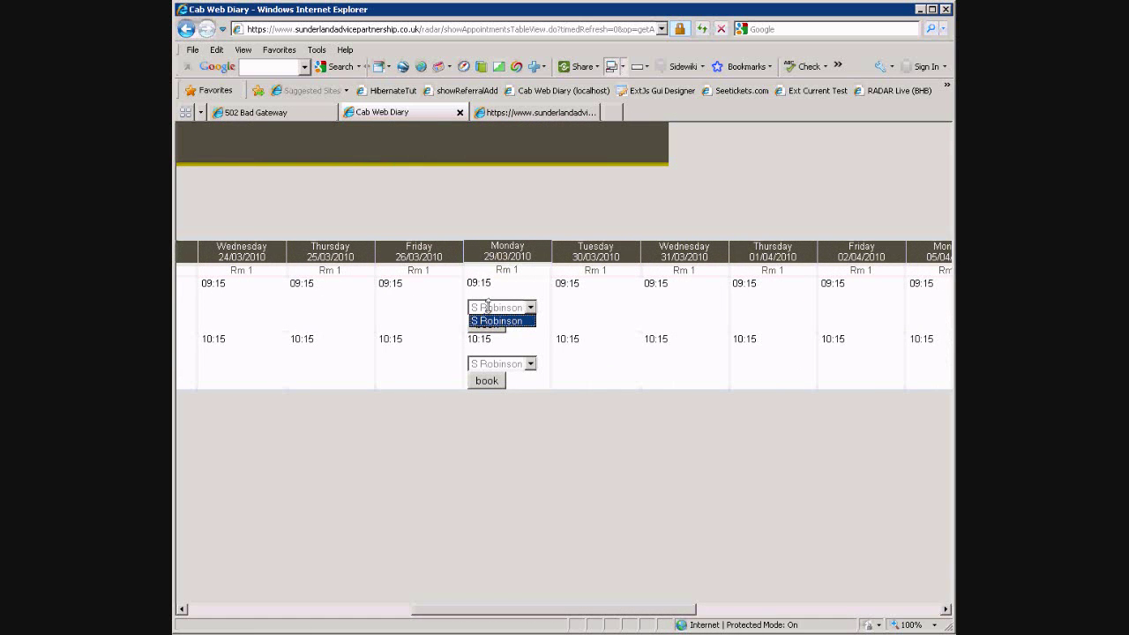
click(488, 307)
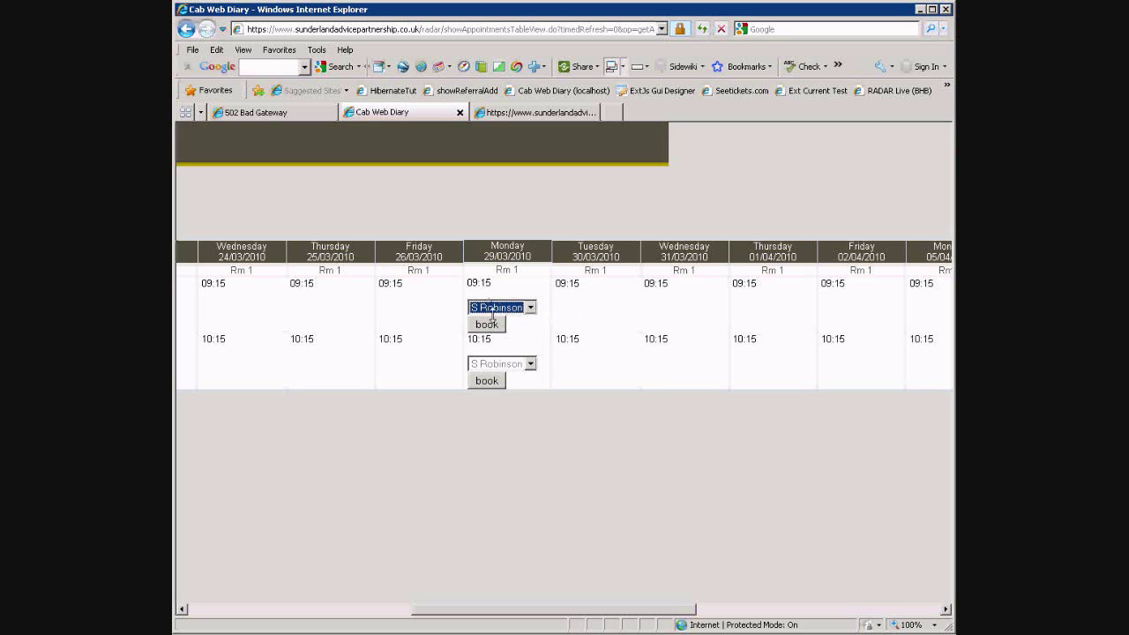
click(504, 364)
click(494, 362)
click(494, 363)
click(494, 362)
drag(529, 610, 604, 565)
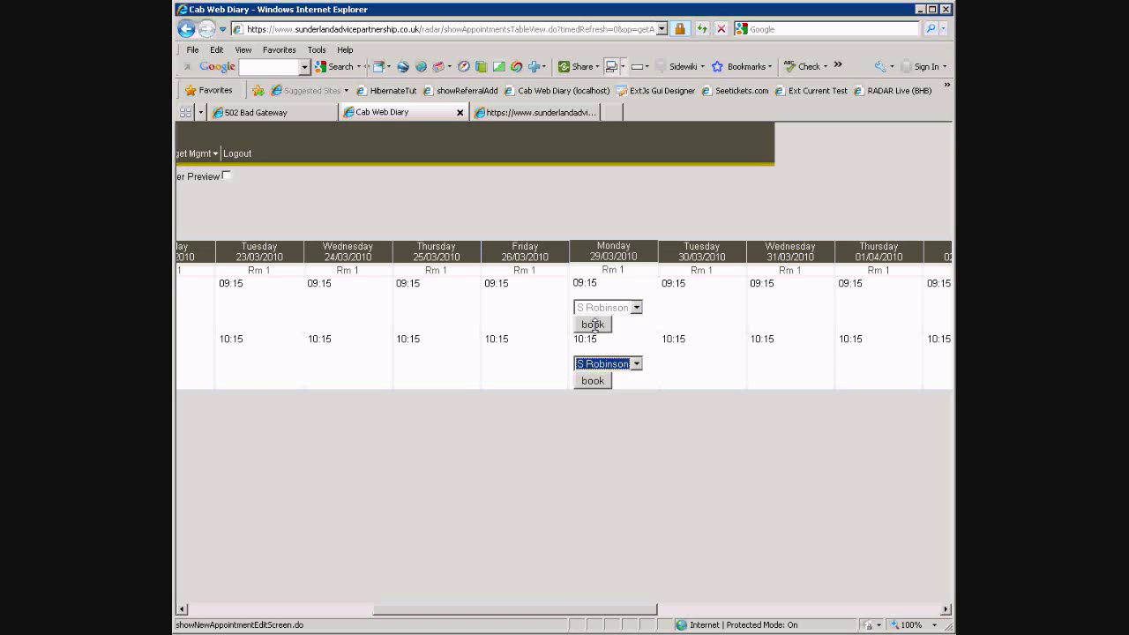
drag(561, 607, 335, 609)
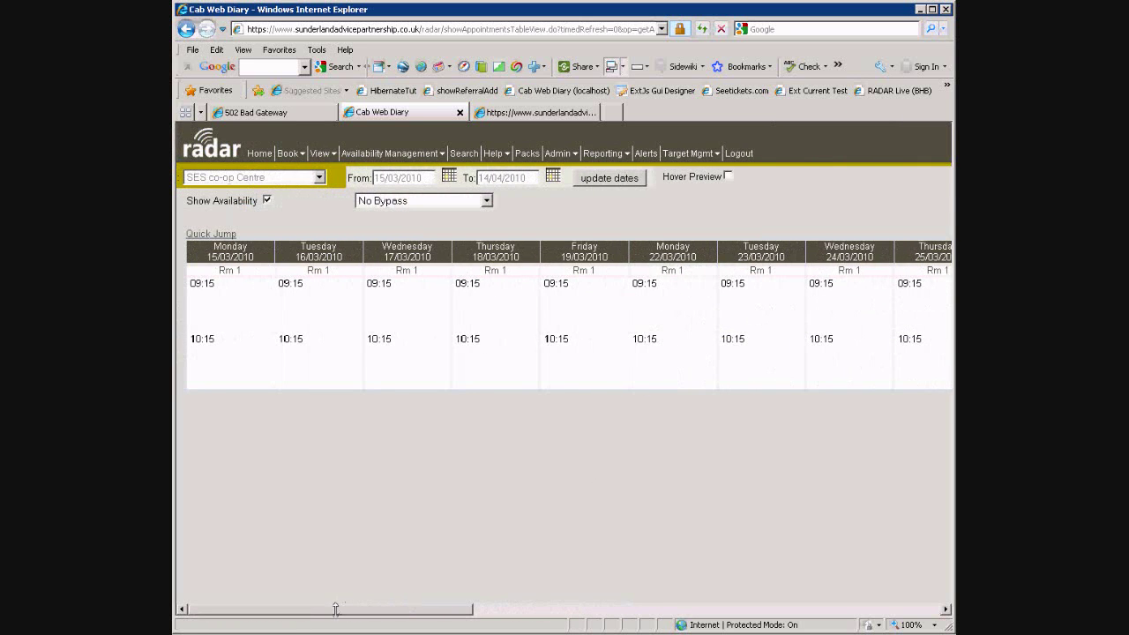